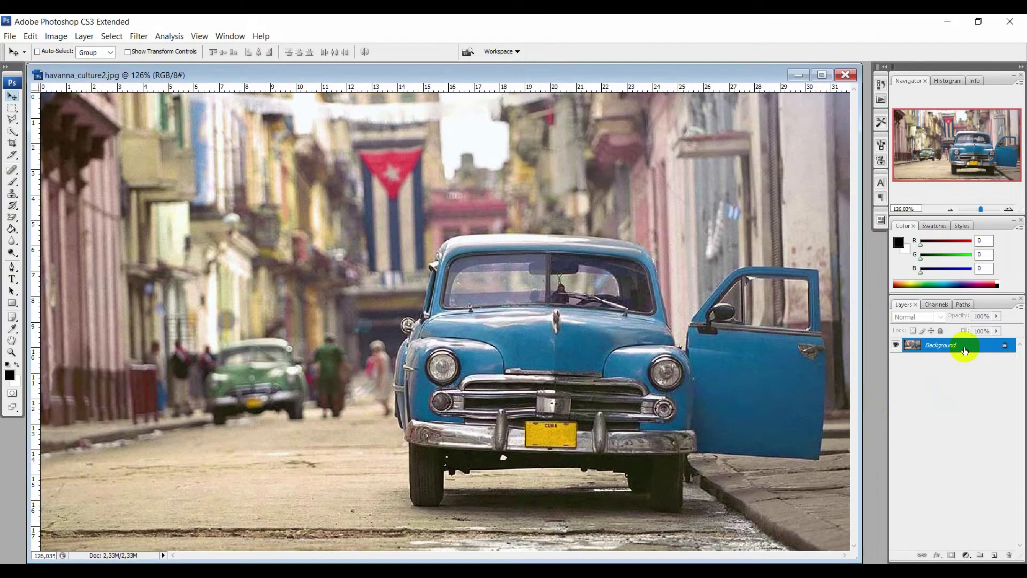
# - Add Layer 1 above the Background, select the Clone Stamp Tool and zoom in to about 201%
pyautogui.hotkey('ctrl', 'j')
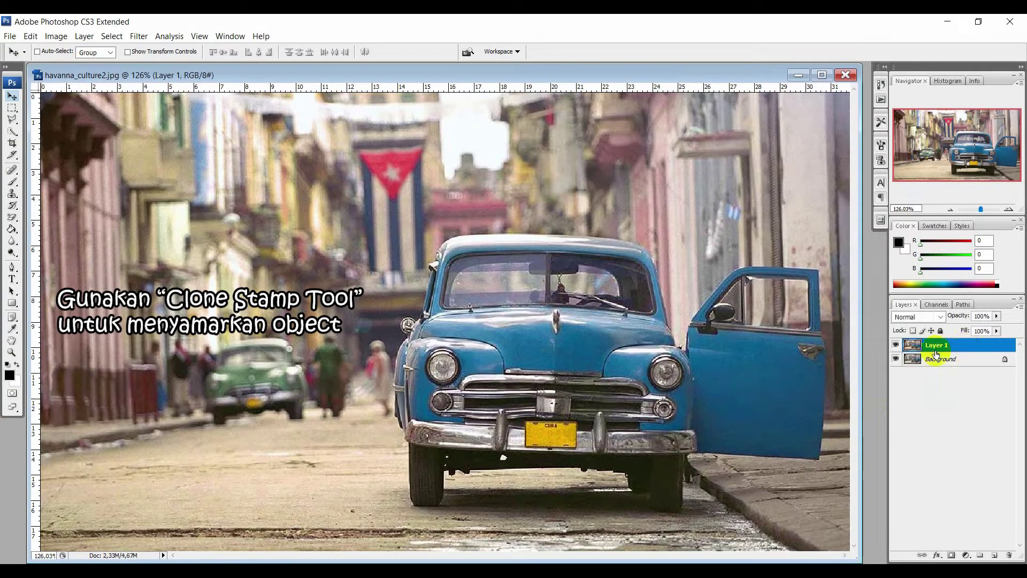
pyautogui.click(12, 193)
pyautogui.click(61, 193)
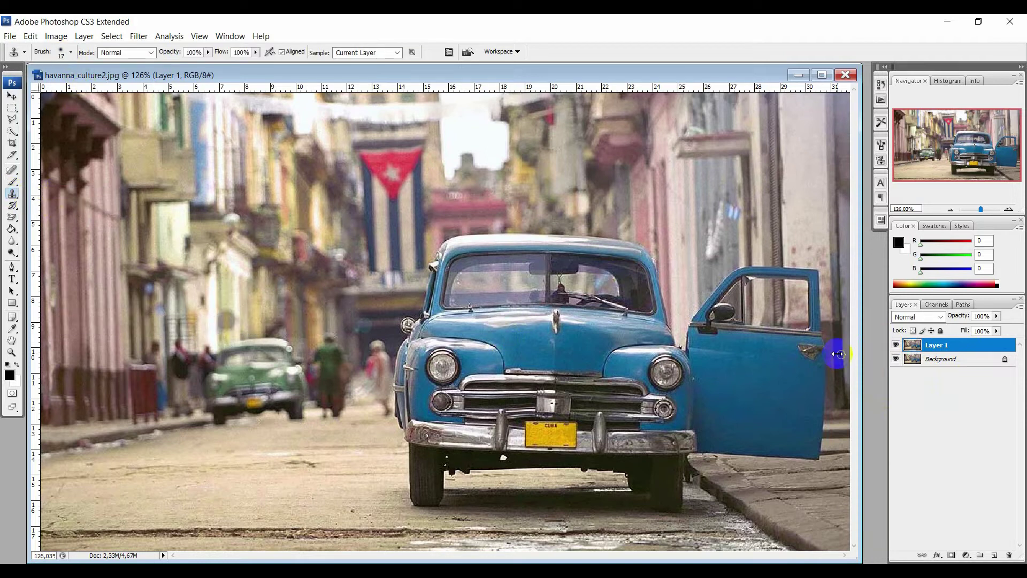
pyautogui.scroll(1, 828, 287)
pyautogui.scroll(1, 829, 287)
pyautogui.scroll(1, 832, 286)
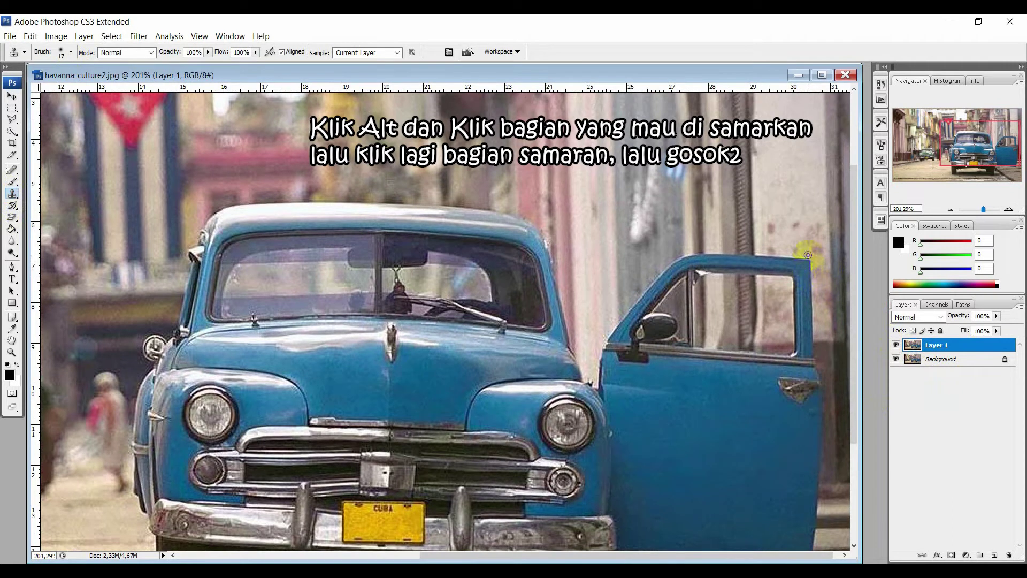
# - Sample the wall and clone its texture over the top edge and corner of the open door's frame
pyautogui.keyDown('alt'); pyautogui.click(807, 240); pyautogui.keyUp('alt')
pyautogui.moveTo(809, 260); pyautogui.dragTo(764, 259)
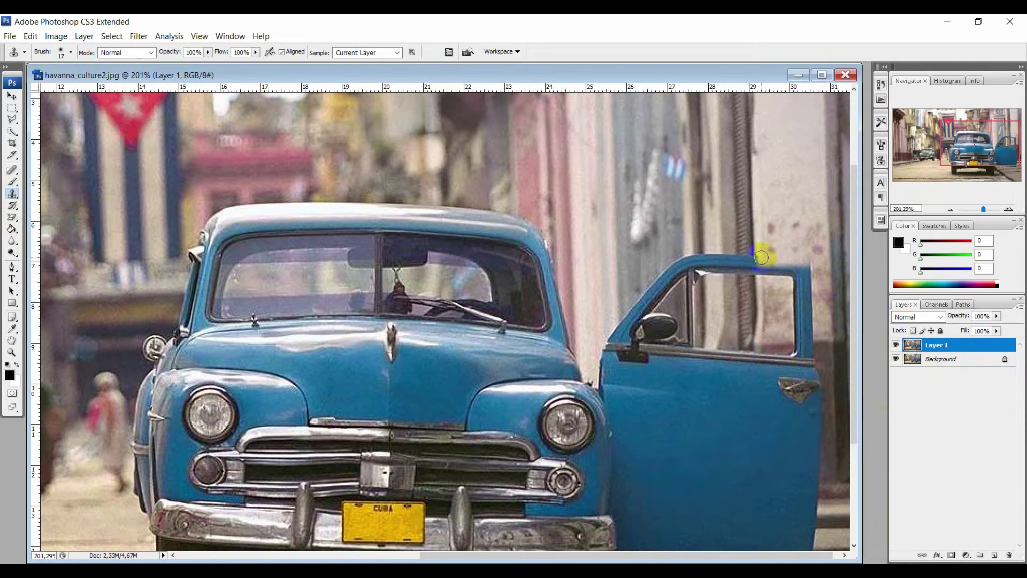
pyautogui.moveTo(763, 259)
pyautogui.mouseDown()
pyautogui.moveTo(810, 272)
pyautogui.moveTo(765, 266)
pyautogui.mouseUp()
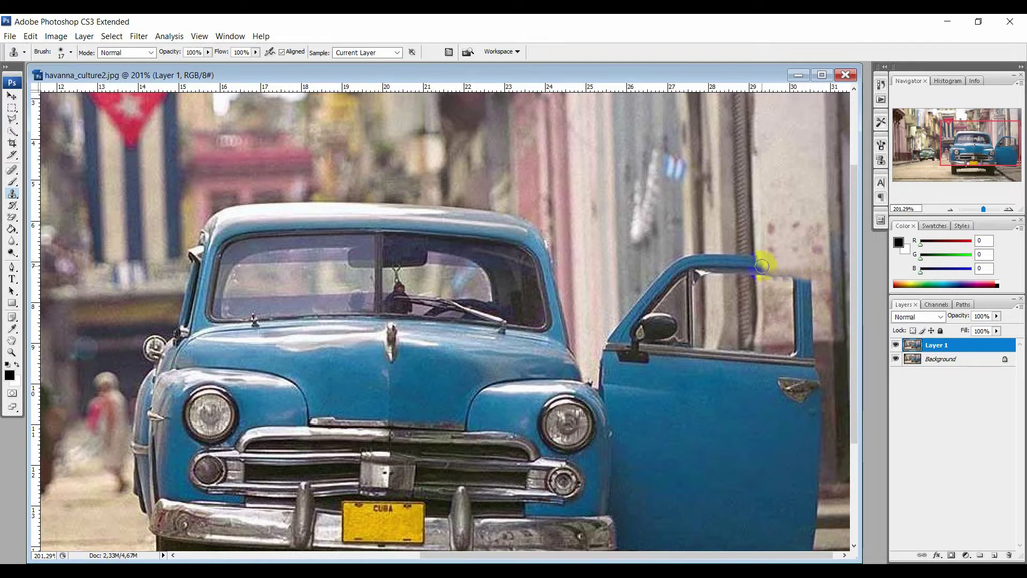
pyautogui.moveTo(761, 266)
pyautogui.mouseDown()
pyautogui.moveTo(820, 288)
pyautogui.moveTo(786, 291)
pyautogui.moveTo(807, 318)
pyautogui.moveTo(796, 334)
pyautogui.mouseUp()
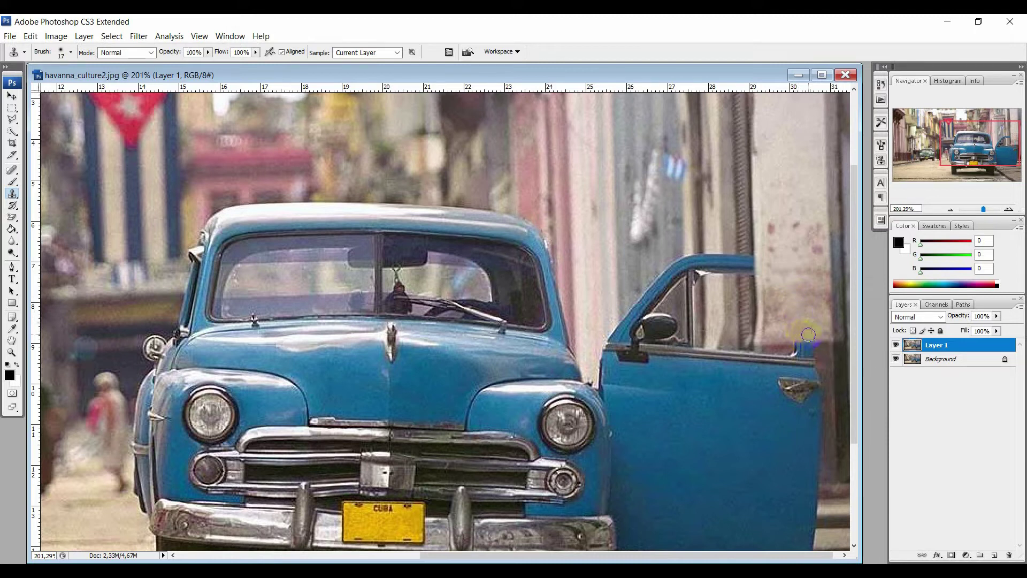
pyautogui.moveTo(792, 345)
pyautogui.mouseDown()
pyautogui.moveTo(807, 344)
pyautogui.moveTo(794, 347)
pyautogui.mouseUp()
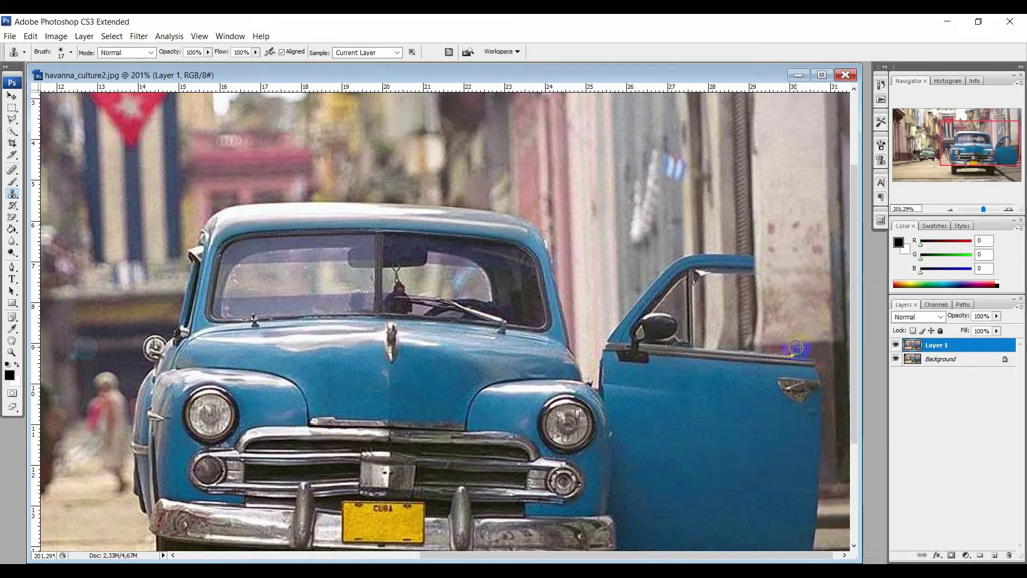
pyautogui.moveTo(800, 356)
pyautogui.mouseDown()
pyautogui.moveTo(792, 349)
pyautogui.moveTo(813, 351)
pyautogui.mouseUp()
pyautogui.moveTo(748, 260)
pyautogui.mouseDown()
pyautogui.moveTo(738, 256)
pyautogui.moveTo(737, 270)
pyautogui.mouseUp()
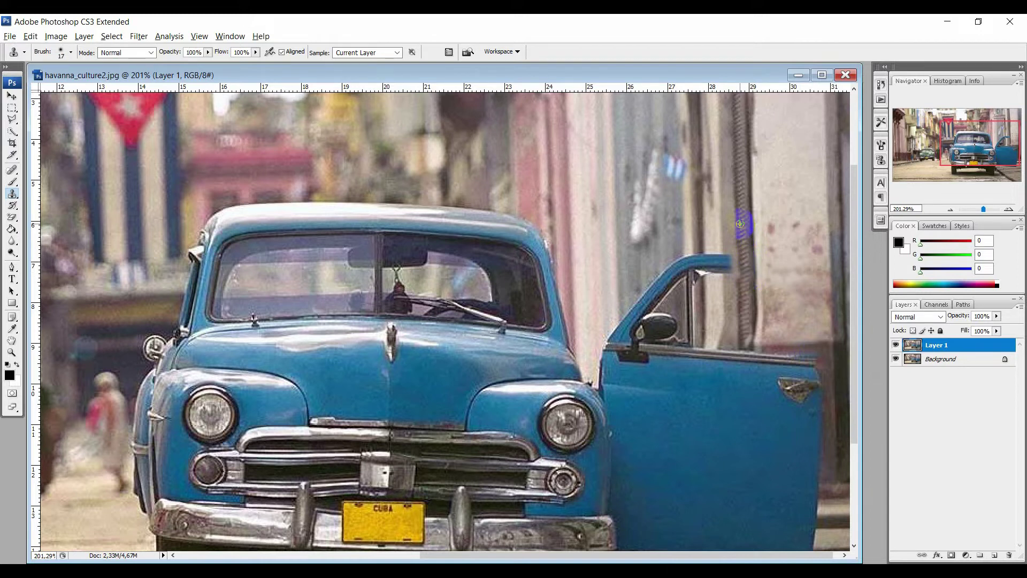
pyautogui.moveTo(741, 242)
pyautogui.mouseDown()
pyautogui.moveTo(732, 281)
pyautogui.moveTo(737, 246)
pyautogui.mouseUp()
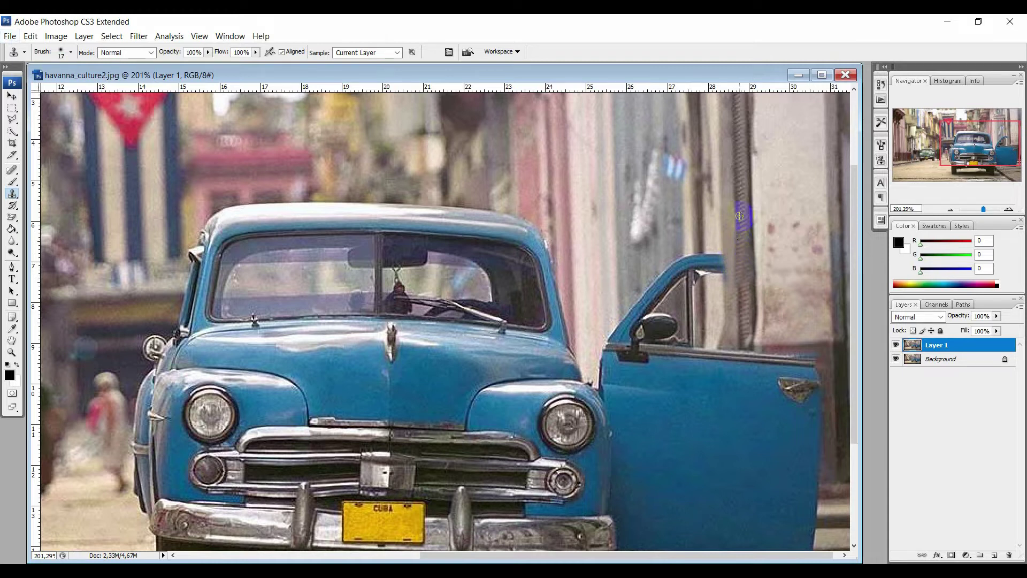
# - Resample near the drainpipe and clone wall texture over the pipe area beside the door
pyautogui.moveTo(735, 218); pyautogui.dragTo(736, 236)
pyautogui.click(750, 238)
pyautogui.click(737, 233)
pyautogui.moveTo(737, 240); pyautogui.dragTo(737, 292)
pyautogui.moveTo(731, 244); pyautogui.dragTo(722, 269)
# - Stamp wall texture over the door's top tip and the mirror stub
pyautogui.click(706, 253)
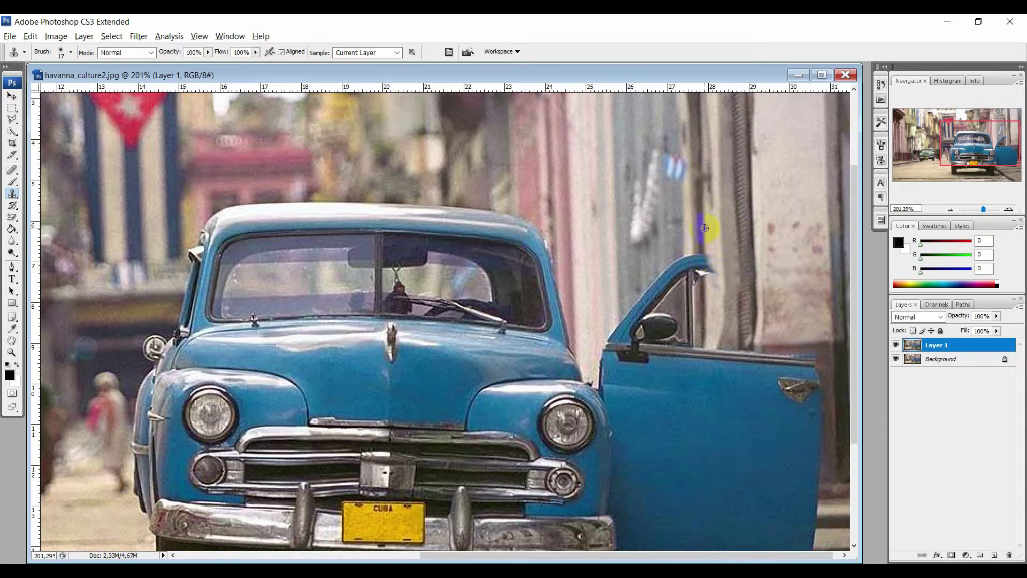
pyautogui.click(707, 265)
pyautogui.click(697, 270)
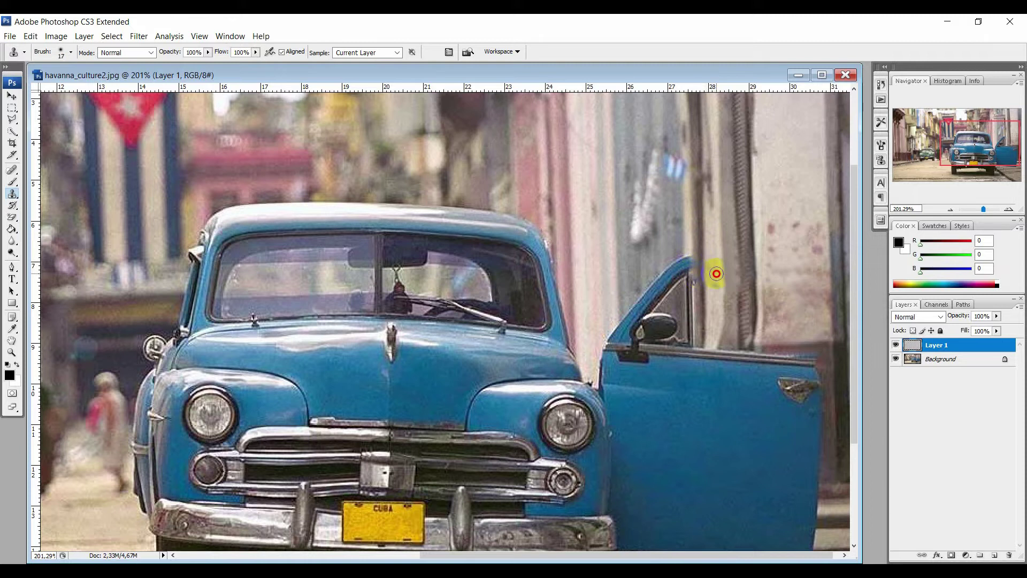
pyautogui.moveTo(716, 288)
pyautogui.mouseDown()
pyautogui.moveTo(681, 258)
pyautogui.moveTo(650, 268)
pyautogui.moveTo(697, 264)
pyautogui.mouseUp()
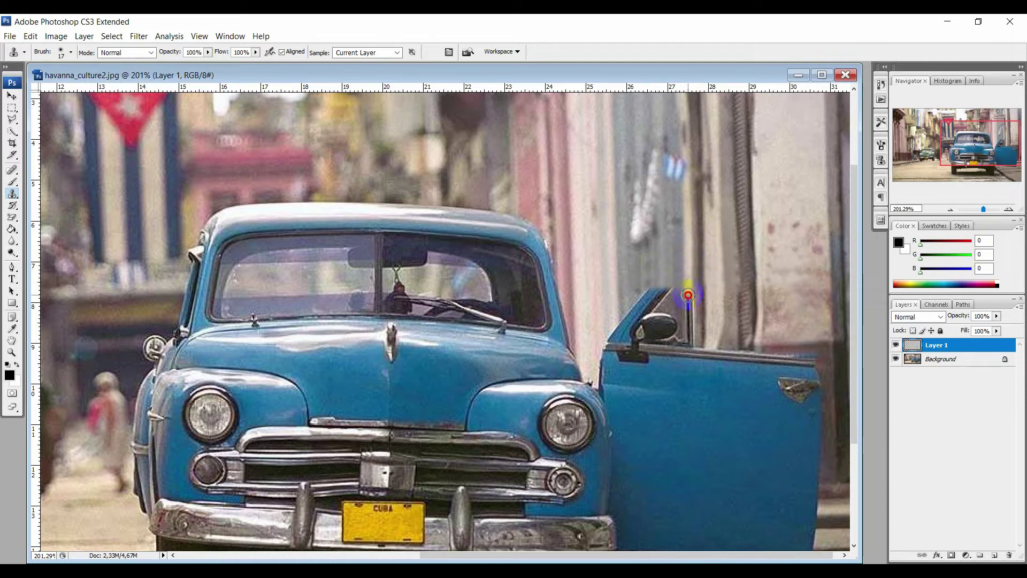
pyautogui.moveTo(689, 283)
pyautogui.mouseDown()
pyautogui.moveTo(635, 294)
pyautogui.moveTo(689, 305)
pyautogui.moveTo(615, 328)
pyautogui.mouseUp()
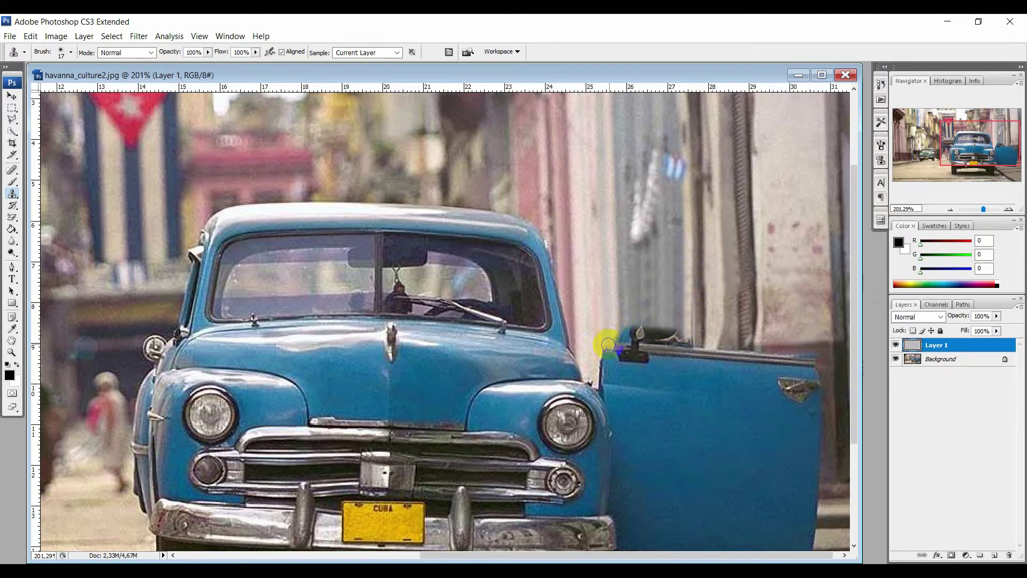
pyautogui.moveTo(609, 335); pyautogui.dragTo(647, 317)
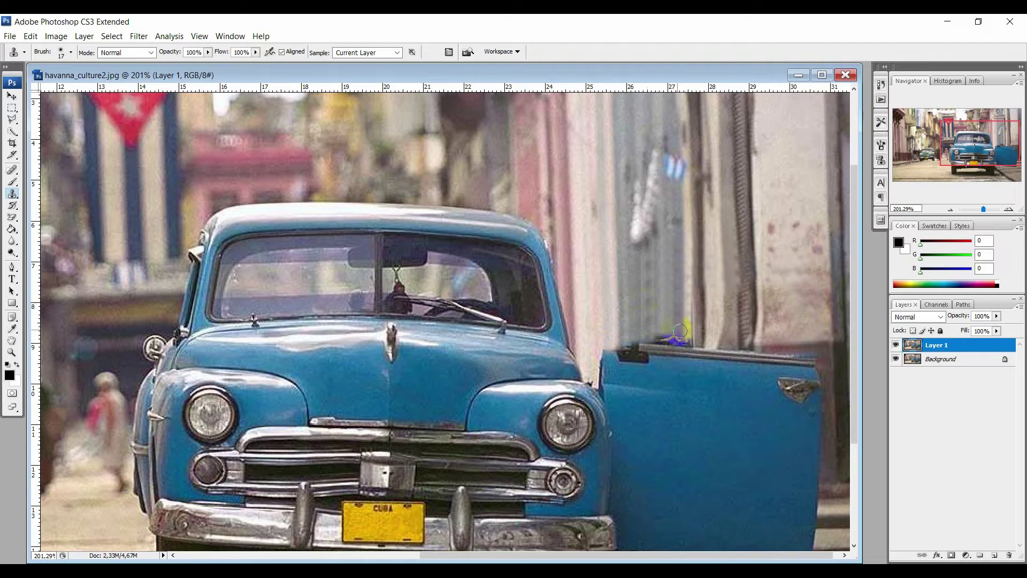
# - Sample the wall and clone it into the gap along the door's top edge
pyautogui.scroll(-2, 686, 330)
pyautogui.scroll(-3, 686, 330)
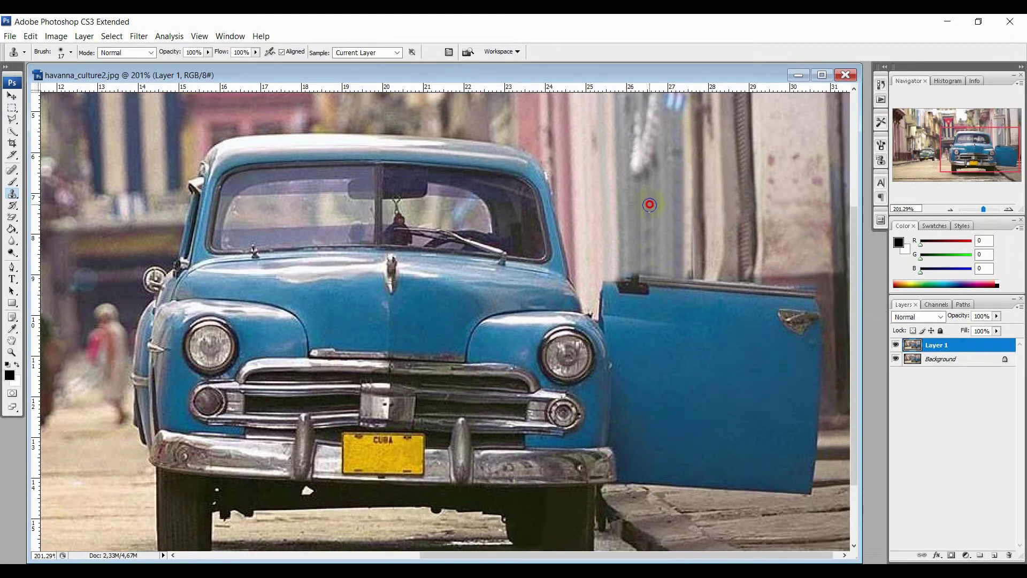
pyautogui.scroll(-3, 661, 278)
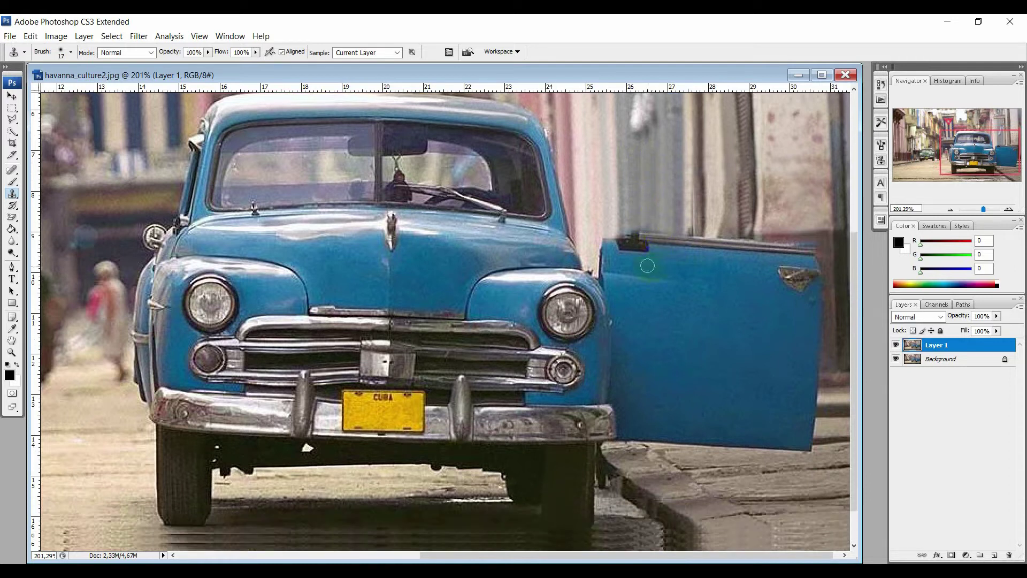
pyautogui.keyDown('alt'); pyautogui.click(618, 200); pyautogui.keyUp('alt')
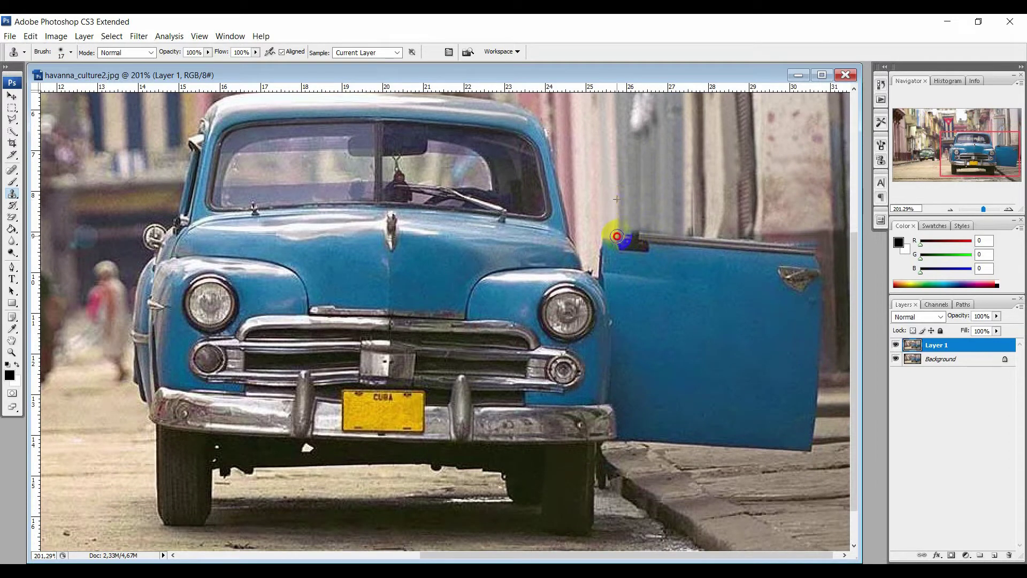
pyautogui.moveTo(619, 236)
pyautogui.mouseDown()
pyautogui.moveTo(597, 264)
pyautogui.moveTo(613, 247)
pyautogui.moveTo(604, 267)
pyautogui.moveTo(627, 236)
pyautogui.moveTo(682, 235)
pyautogui.mouseUp()
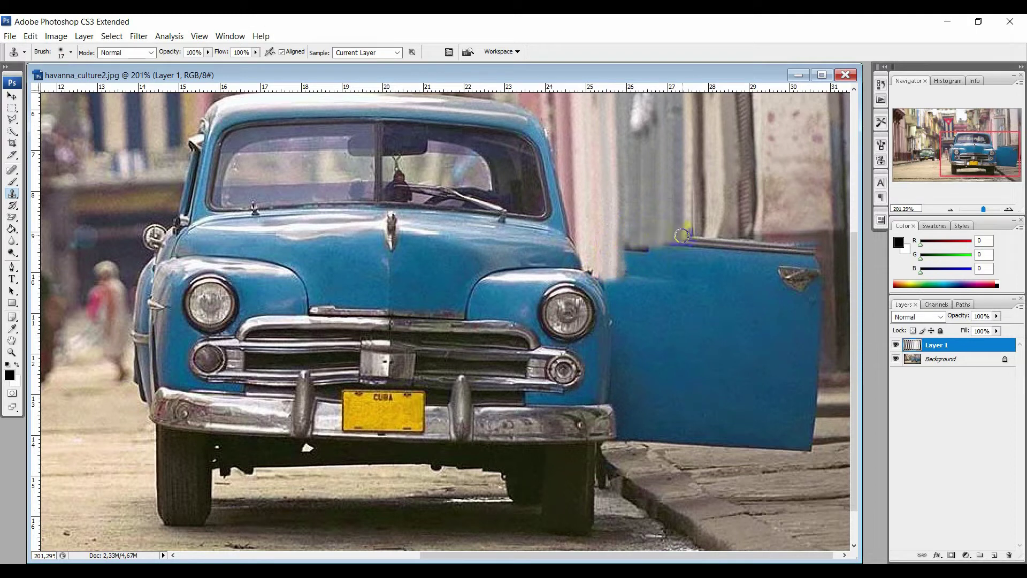
pyautogui.moveTo(813, 246)
pyautogui.mouseDown()
pyautogui.moveTo(782, 244)
pyautogui.moveTo(820, 264)
pyautogui.moveTo(825, 293)
pyautogui.moveTo(808, 246)
pyautogui.moveTo(792, 243)
pyautogui.mouseUp()
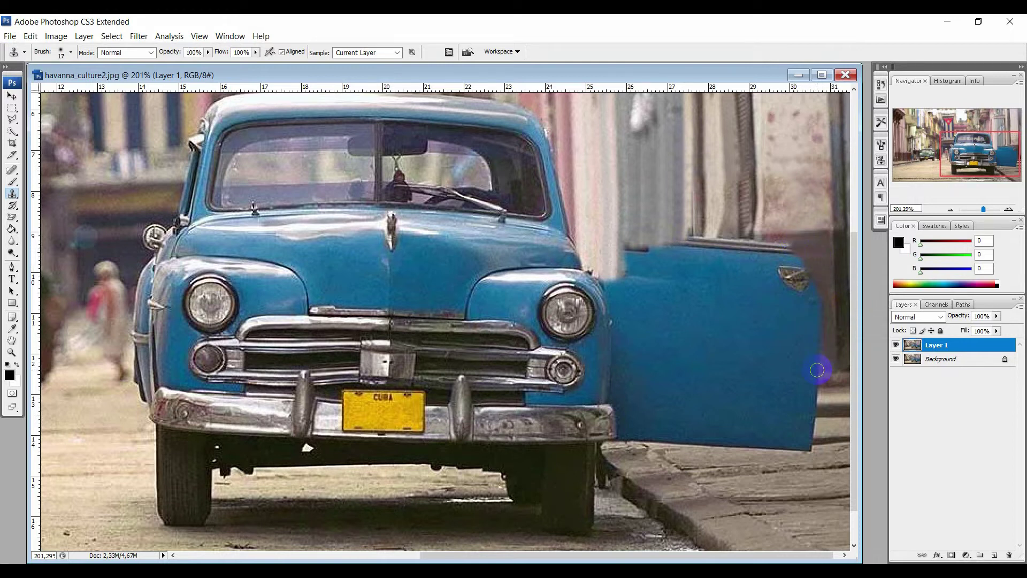
# - Resample and clone pavement texture down the door's right edge
pyautogui.moveTo(815, 370)
pyautogui.mouseDown()
pyautogui.moveTo(800, 378)
pyautogui.moveTo(814, 378)
pyautogui.moveTo(815, 389)
pyautogui.moveTo(803, 383)
pyautogui.moveTo(818, 401)
pyautogui.moveTo(803, 396)
pyautogui.moveTo(816, 411)
pyautogui.moveTo(796, 438)
pyautogui.moveTo(807, 447)
pyautogui.moveTo(779, 445)
pyautogui.moveTo(807, 419)
pyautogui.moveTo(765, 435)
pyautogui.moveTo(802, 412)
pyautogui.moveTo(756, 422)
pyautogui.moveTo(803, 395)
pyautogui.moveTo(779, 393)
pyautogui.moveTo(808, 385)
pyautogui.moveTo(764, 381)
pyautogui.moveTo(781, 390)
pyautogui.moveTo(824, 374)
pyautogui.moveTo(837, 380)
pyautogui.mouseUp()
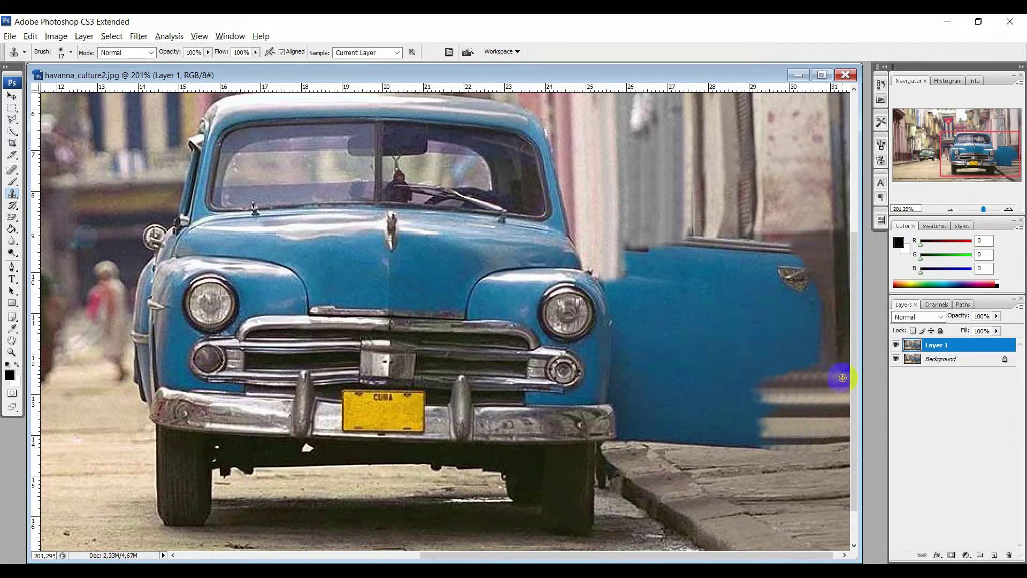
pyautogui.keyDown('alt'); pyautogui.click(844, 377); pyautogui.keyUp('alt')
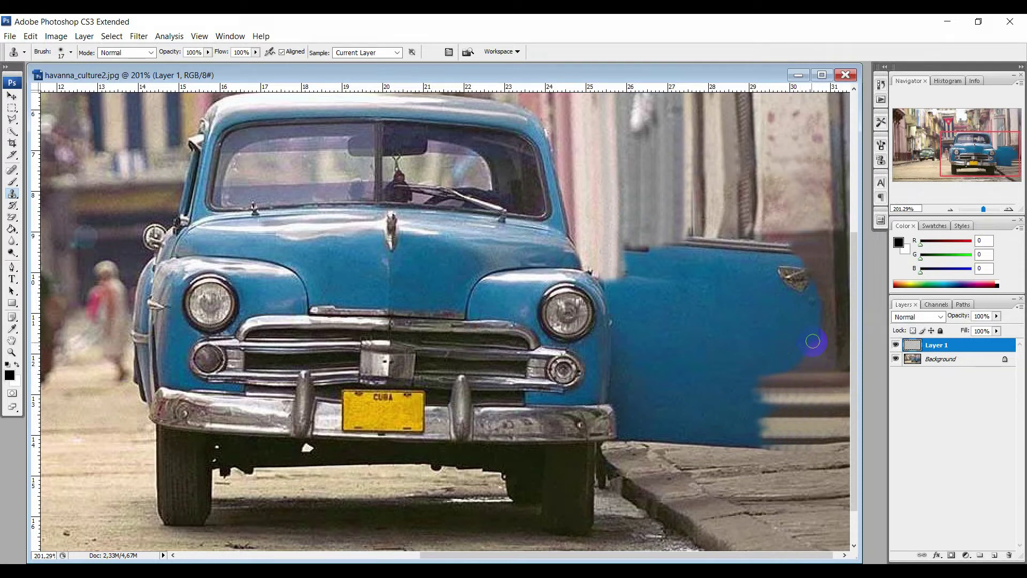
pyautogui.moveTo(821, 306)
pyautogui.mouseDown()
pyautogui.moveTo(815, 340)
pyautogui.moveTo(761, 450)
pyautogui.moveTo(782, 452)
pyautogui.moveTo(624, 437)
pyautogui.mouseUp()
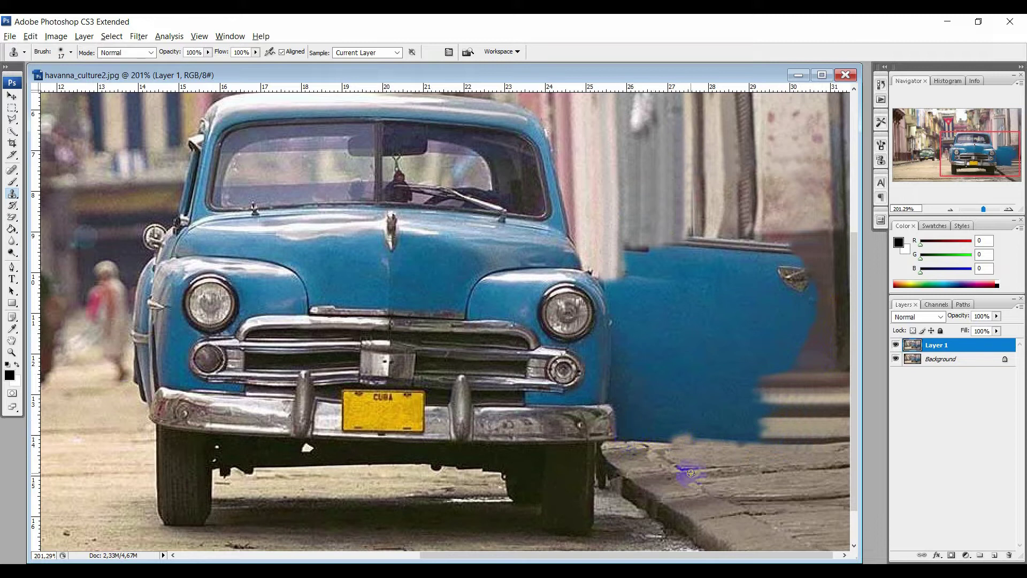
# - Clone pavement over the door's bottom edge near the bumper and the blue patch's lower edge
pyautogui.click(637, 440)
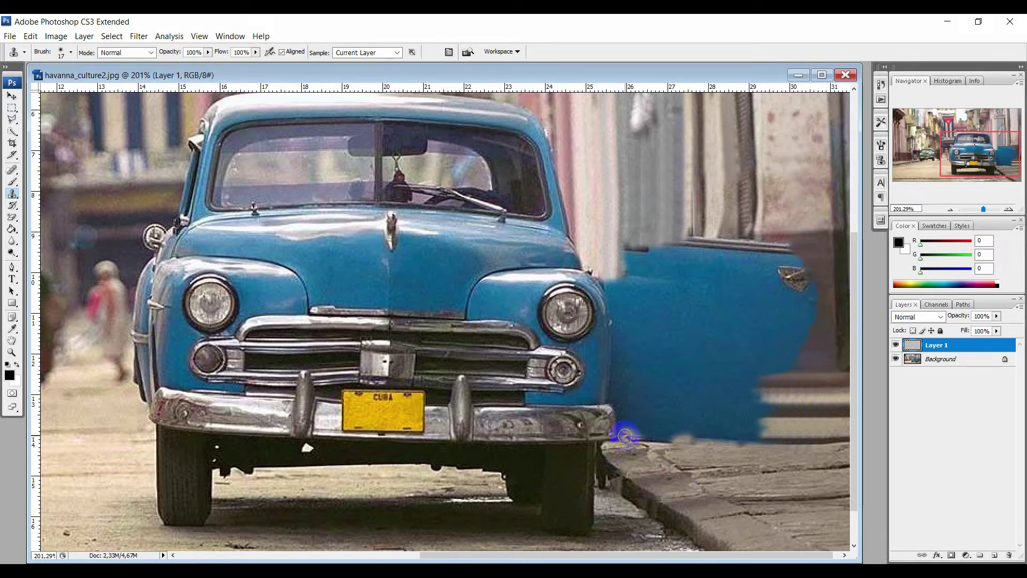
pyautogui.moveTo(629, 436)
pyautogui.mouseDown()
pyautogui.moveTo(731, 435)
pyautogui.moveTo(658, 425)
pyautogui.moveTo(733, 416)
pyautogui.moveTo(623, 420)
pyautogui.moveTo(615, 396)
pyautogui.moveTo(652, 405)
pyautogui.moveTo(624, 381)
pyautogui.moveTo(611, 385)
pyautogui.moveTo(620, 369)
pyautogui.moveTo(610, 397)
pyautogui.moveTo(615, 348)
pyautogui.mouseUp()
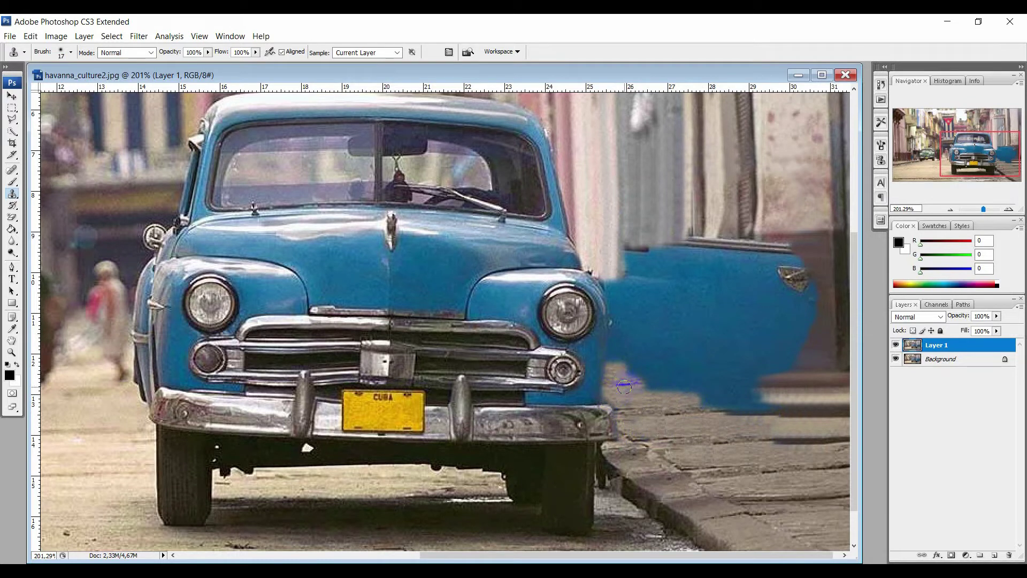
pyautogui.moveTo(620, 428); pyautogui.dragTo(620, 440)
pyautogui.moveTo(621, 382)
pyautogui.mouseDown()
pyautogui.moveTo(702, 384)
pyautogui.moveTo(714, 386)
pyautogui.moveTo(664, 391)
pyautogui.moveTo(787, 408)
pyautogui.moveTo(731, 408)
pyautogui.moveTo(768, 408)
pyautogui.moveTo(723, 397)
pyautogui.moveTo(754, 386)
pyautogui.moveTo(723, 385)
pyautogui.mouseUp()
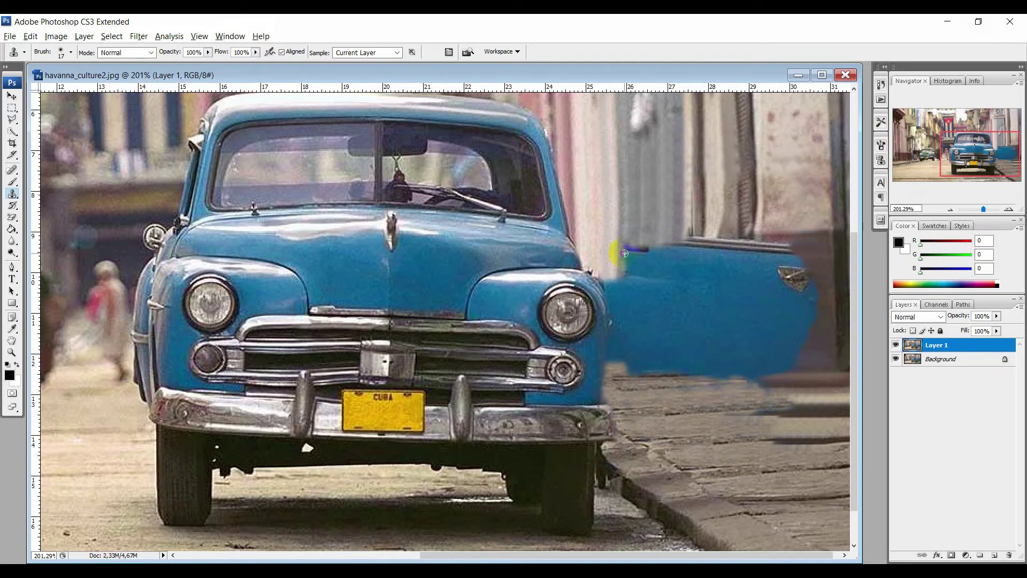
# - Cover the blue door patch's upper and left areas with cloned wall texture
pyautogui.moveTo(628, 250)
pyautogui.mouseDown()
pyautogui.moveTo(691, 244)
pyautogui.moveTo(687, 230)
pyautogui.moveTo(688, 257)
pyautogui.moveTo(700, 257)
pyautogui.moveTo(719, 229)
pyautogui.moveTo(711, 262)
pyautogui.moveTo(610, 266)
pyautogui.moveTo(664, 271)
pyautogui.moveTo(605, 276)
pyautogui.moveTo(613, 294)
pyautogui.moveTo(614, 283)
pyautogui.moveTo(695, 292)
pyautogui.mouseUp()
pyautogui.moveTo(613, 297)
pyautogui.mouseDown()
pyautogui.moveTo(696, 301)
pyautogui.moveTo(617, 303)
pyautogui.moveTo(696, 311)
pyautogui.mouseUp()
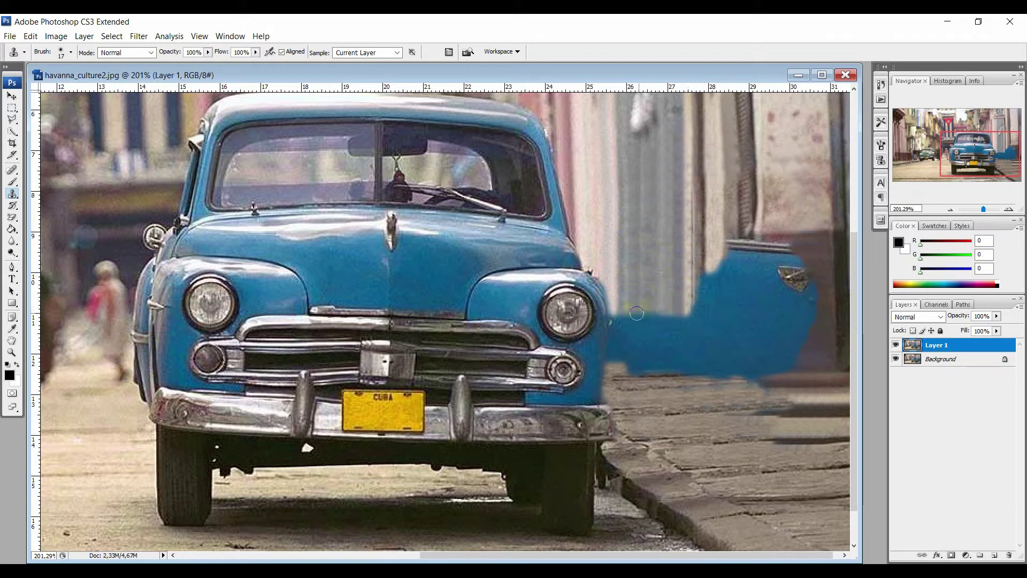
pyautogui.moveTo(618, 314)
pyautogui.mouseDown()
pyautogui.moveTo(618, 340)
pyautogui.moveTo(690, 316)
pyautogui.moveTo(629, 311)
pyautogui.moveTo(623, 327)
pyautogui.moveTo(693, 325)
pyautogui.moveTo(628, 334)
pyautogui.moveTo(703, 338)
pyautogui.mouseUp()
pyautogui.moveTo(627, 341)
pyautogui.mouseDown()
pyautogui.moveTo(685, 347)
pyautogui.moveTo(613, 353)
pyautogui.moveTo(690, 349)
pyautogui.mouseUp()
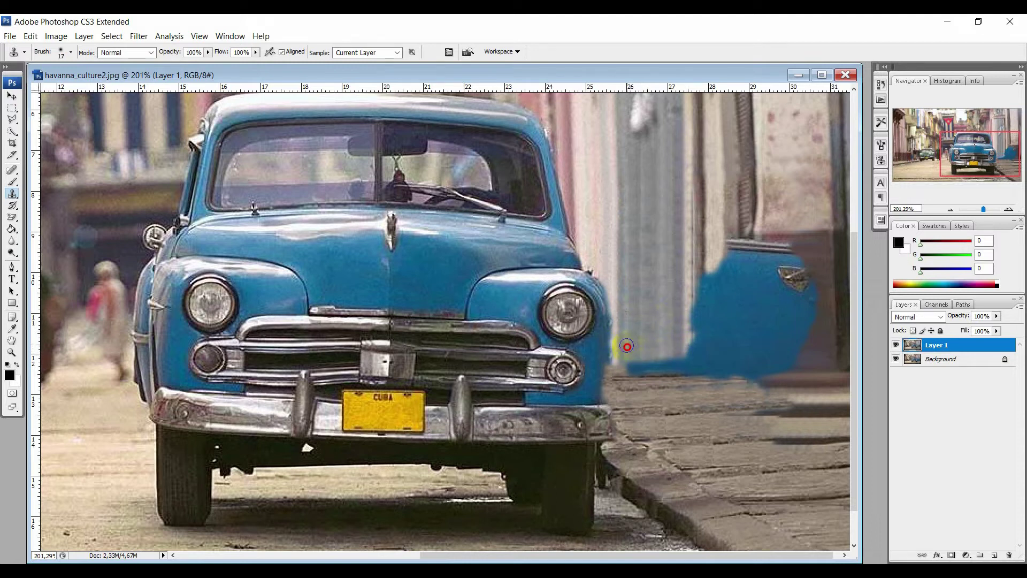
pyautogui.moveTo(688, 297)
pyautogui.mouseDown()
pyautogui.moveTo(709, 268)
pyautogui.moveTo(693, 327)
pyautogui.mouseUp()
pyautogui.moveTo(720, 251)
pyautogui.mouseDown()
pyautogui.moveTo(741, 237)
pyautogui.moveTo(753, 251)
pyautogui.moveTo(727, 265)
pyautogui.moveTo(754, 319)
pyautogui.moveTo(654, 358)
pyautogui.mouseUp()
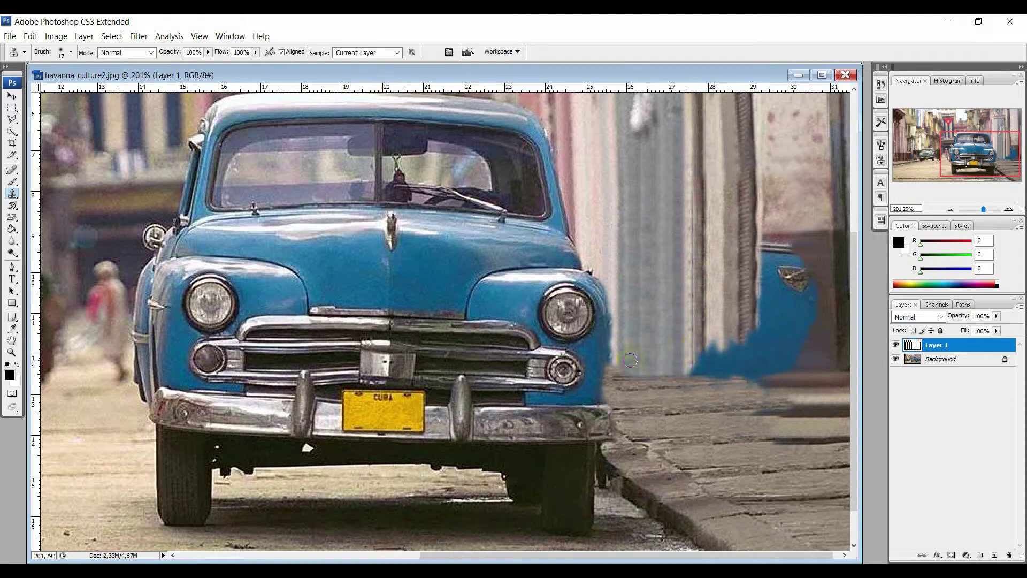
pyautogui.moveTo(717, 358)
pyautogui.mouseDown()
pyautogui.moveTo(708, 367)
pyautogui.moveTo(776, 376)
pyautogui.mouseUp()
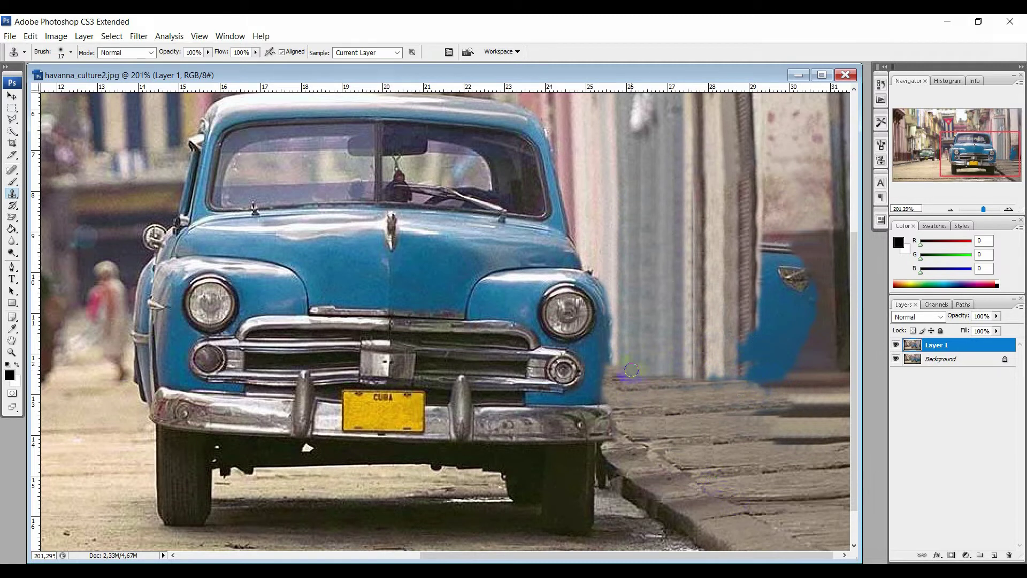
# - Clone along the right fender edge and curb, removing the purple fringe with pavement texture
pyautogui.moveTo(613, 356)
pyautogui.mouseDown()
pyautogui.moveTo(752, 380)
pyautogui.moveTo(701, 368)
pyautogui.mouseUp()
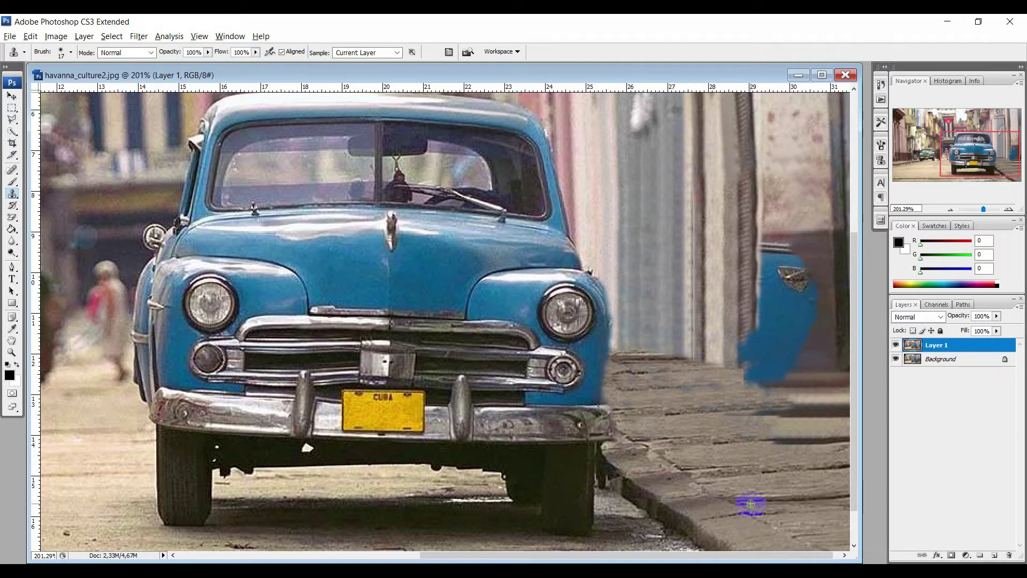
pyautogui.moveTo(688, 354)
pyautogui.mouseDown()
pyautogui.moveTo(746, 377)
pyautogui.moveTo(774, 375)
pyautogui.moveTo(732, 383)
pyautogui.mouseUp()
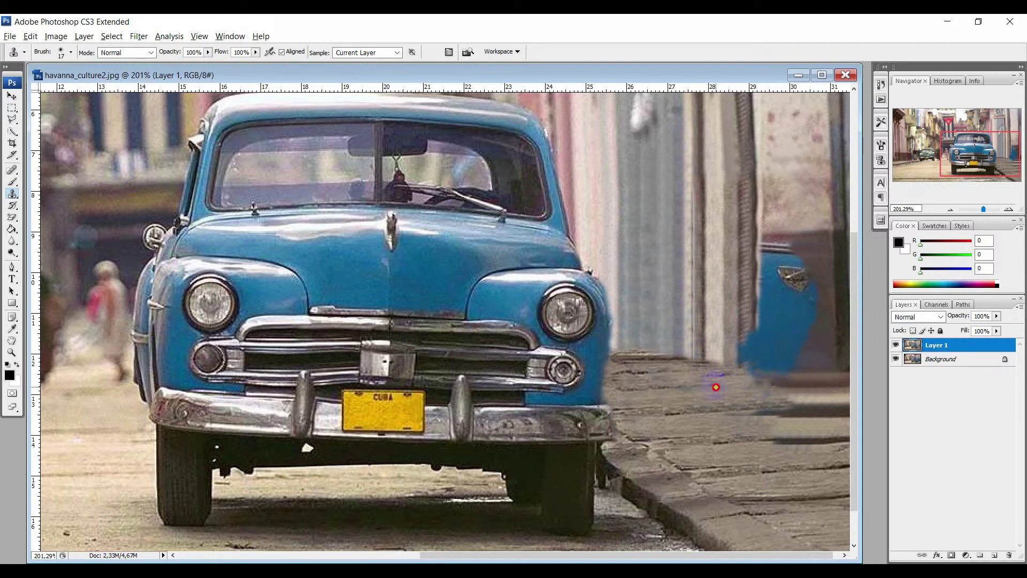
pyautogui.moveTo(718, 386)
pyautogui.mouseDown()
pyautogui.moveTo(683, 384)
pyautogui.moveTo(756, 413)
pyautogui.moveTo(846, 406)
pyautogui.moveTo(802, 393)
pyautogui.mouseUp()
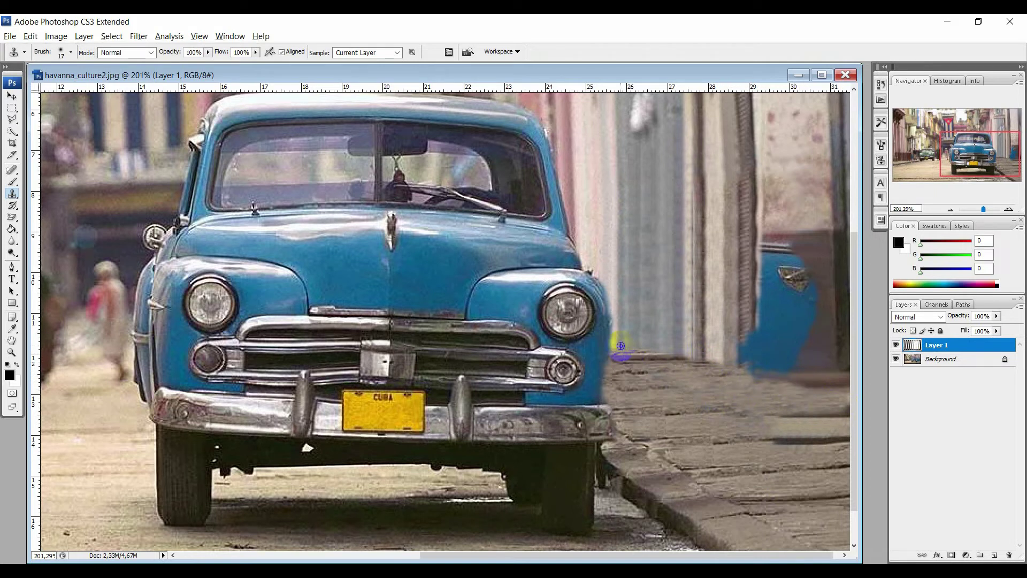
pyautogui.moveTo(627, 347); pyautogui.dragTo(658, 360)
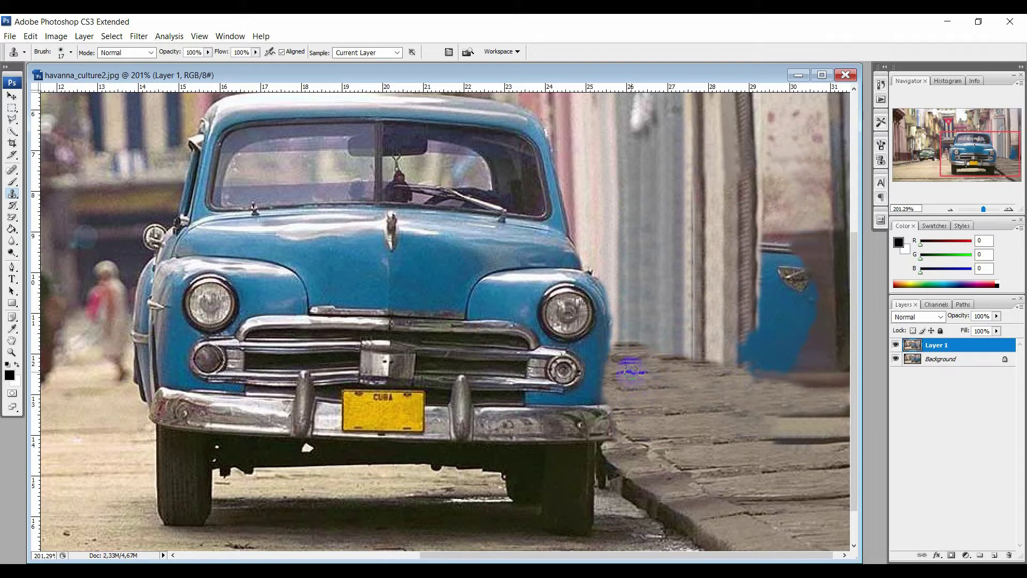
pyautogui.moveTo(619, 346); pyautogui.dragTo(727, 374)
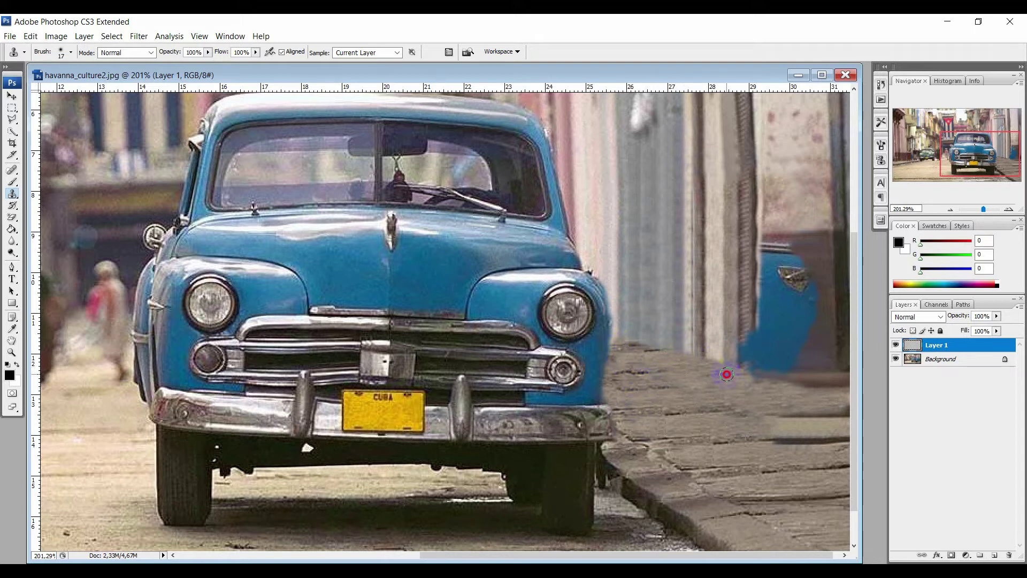
pyautogui.moveTo(667, 361); pyautogui.dragTo(651, 352)
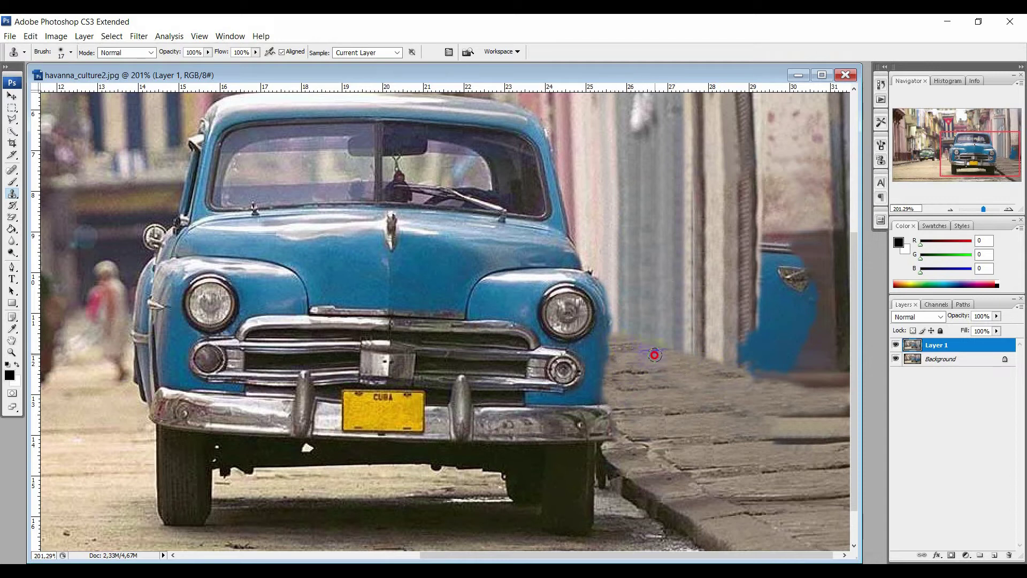
# - Resample at the wall base and cover the remaining blue door remnant with wall texture
pyautogui.keyDown('alt'); pyautogui.click(757, 374); pyautogui.keyUp('alt')
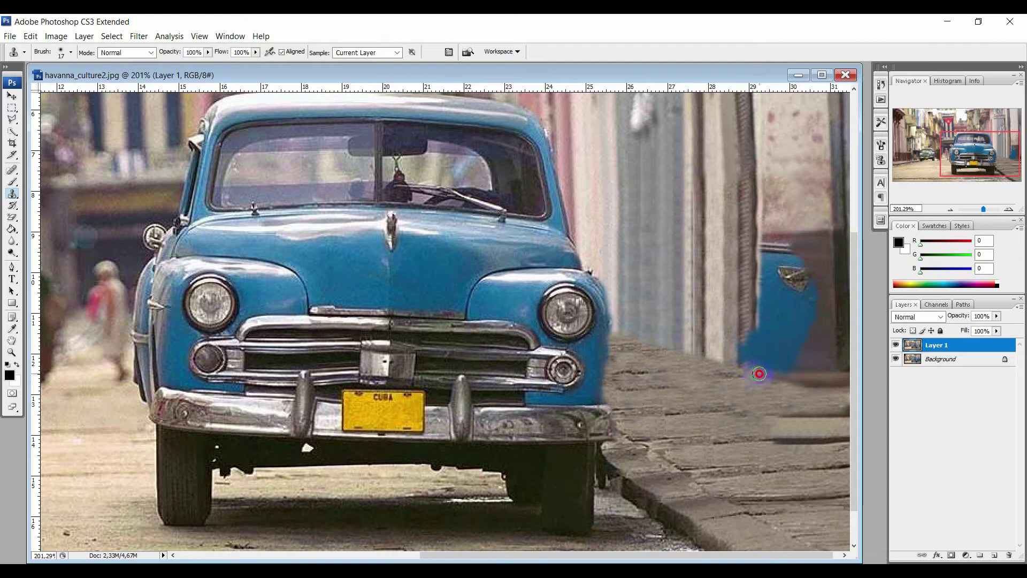
pyautogui.moveTo(746, 319); pyautogui.dragTo(742, 348)
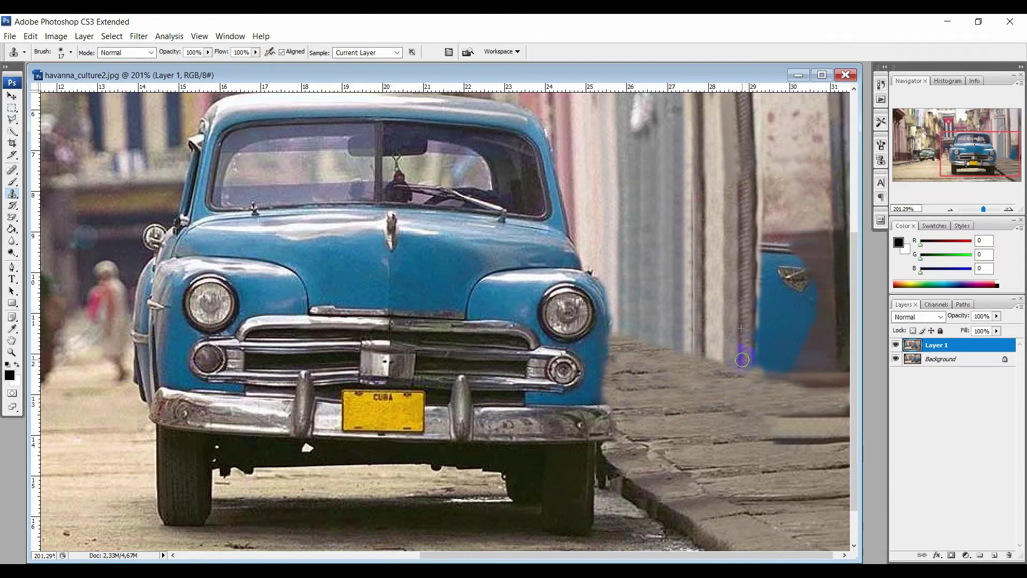
pyautogui.moveTo(809, 246)
pyautogui.mouseDown()
pyautogui.moveTo(791, 249)
pyautogui.moveTo(807, 280)
pyautogui.moveTo(822, 254)
pyautogui.moveTo(803, 338)
pyautogui.moveTo(803, 287)
pyautogui.moveTo(796, 264)
pyautogui.moveTo(786, 266)
pyautogui.moveTo(790, 248)
pyautogui.moveTo(776, 247)
pyautogui.moveTo(782, 316)
pyautogui.moveTo(812, 301)
pyautogui.moveTo(794, 337)
pyautogui.moveTo(818, 297)
pyautogui.moveTo(780, 361)
pyautogui.moveTo(808, 280)
pyautogui.moveTo(763, 241)
pyautogui.moveTo(766, 284)
pyautogui.moveTo(764, 250)
pyautogui.moveTo(761, 262)
pyautogui.moveTo(765, 316)
pyautogui.moveTo(772, 266)
pyautogui.moveTo(756, 351)
pyautogui.moveTo(786, 353)
pyautogui.moveTo(765, 356)
pyautogui.moveTo(793, 367)
pyautogui.moveTo(763, 360)
pyautogui.moveTo(812, 360)
pyautogui.moveTo(805, 339)
pyautogui.moveTo(803, 355)
pyautogui.moveTo(759, 371)
pyautogui.moveTo(801, 383)
pyautogui.moveTo(739, 371)
pyautogui.mouseUp()
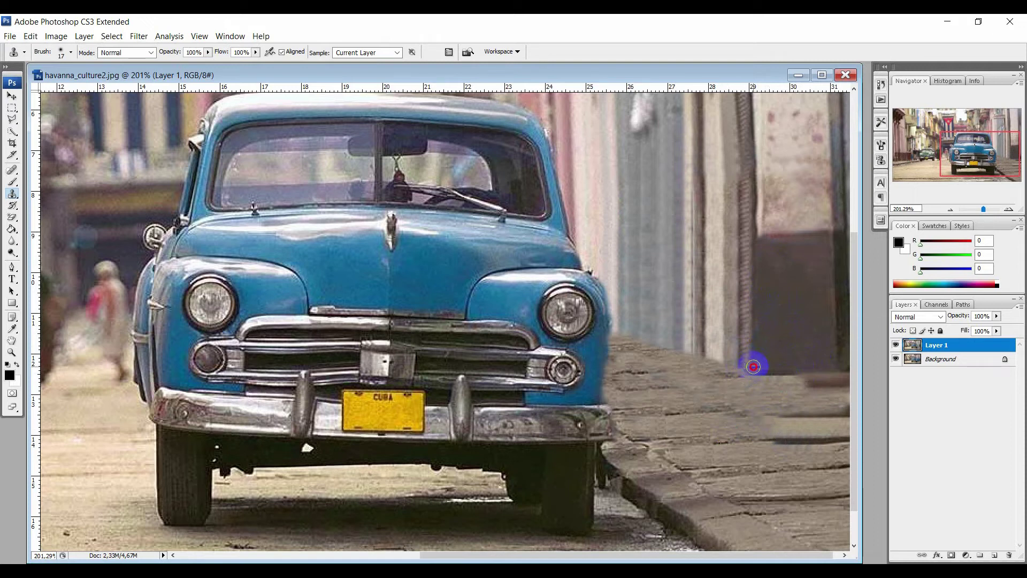
pyautogui.moveTo(782, 371)
pyautogui.mouseDown()
pyautogui.moveTo(764, 363)
pyautogui.moveTo(795, 373)
pyautogui.mouseUp()
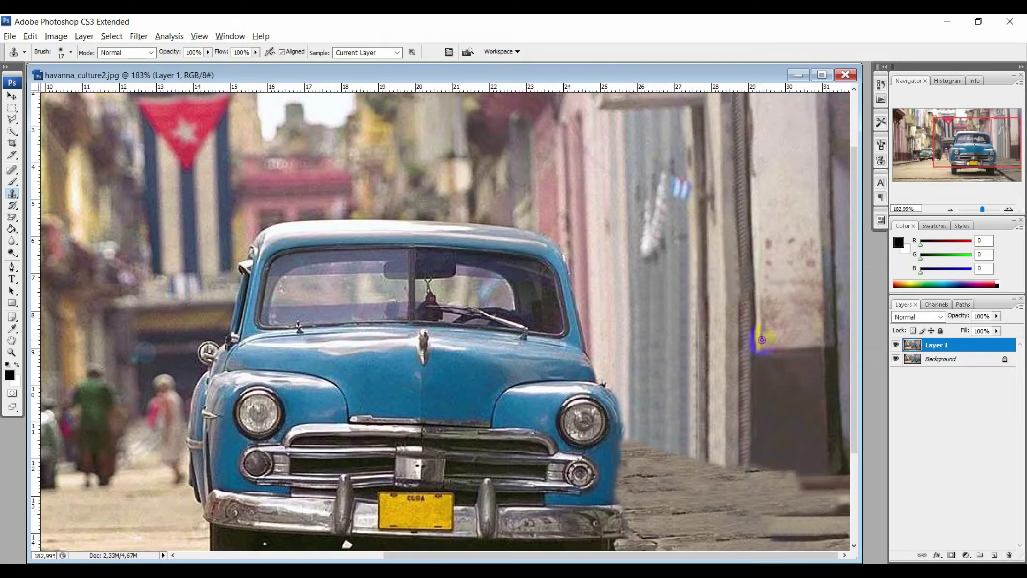
# - Clone wall texture over the white patch on the wall above the car
pyautogui.moveTo(764, 336); pyautogui.dragTo(762, 322)
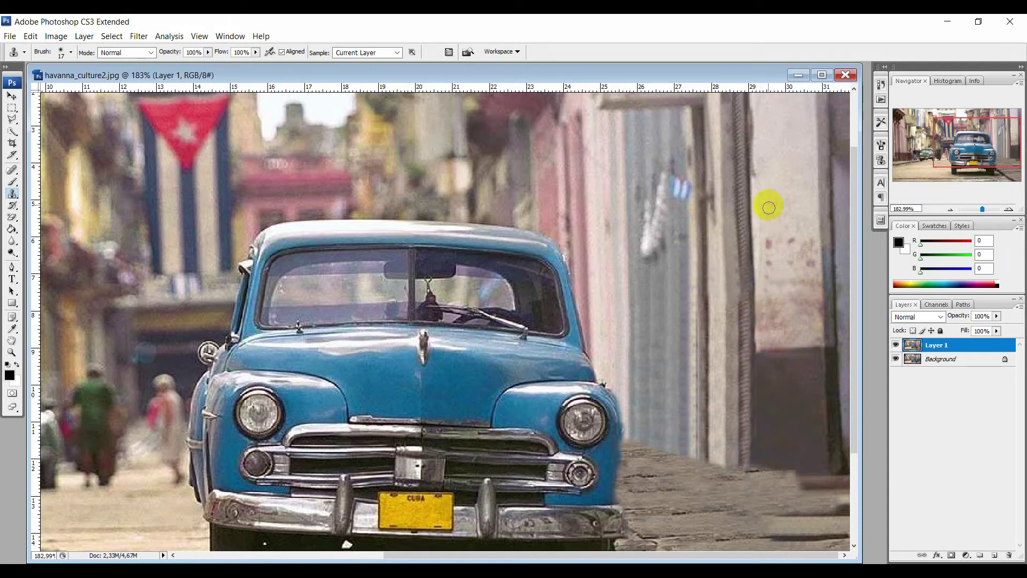
pyautogui.scroll(-1, 762, 317)
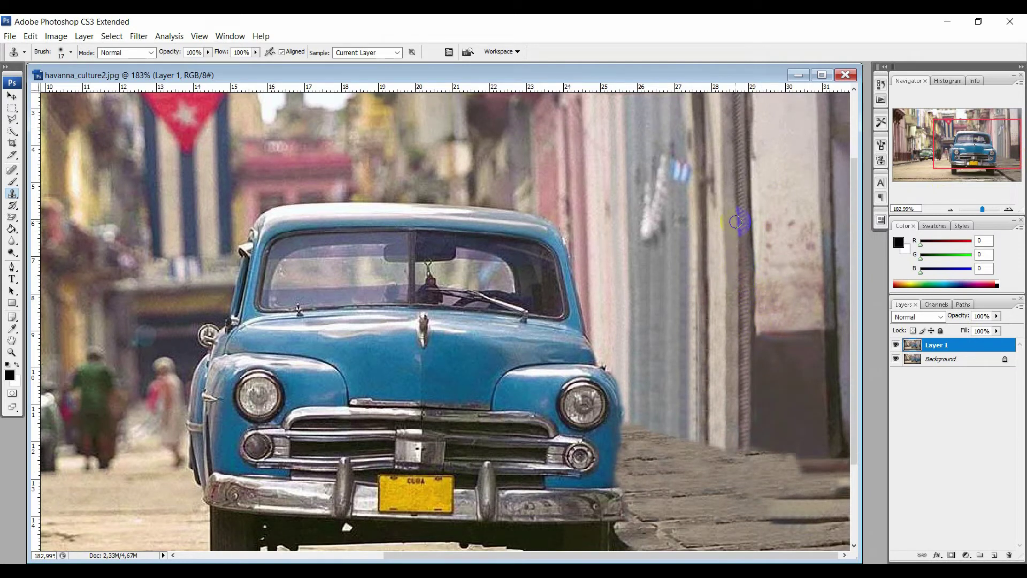
pyautogui.scroll(2, 685, 262)
pyautogui.moveTo(649, 275)
pyautogui.mouseDown()
pyautogui.moveTo(662, 197)
pyautogui.moveTo(677, 209)
pyautogui.mouseUp()
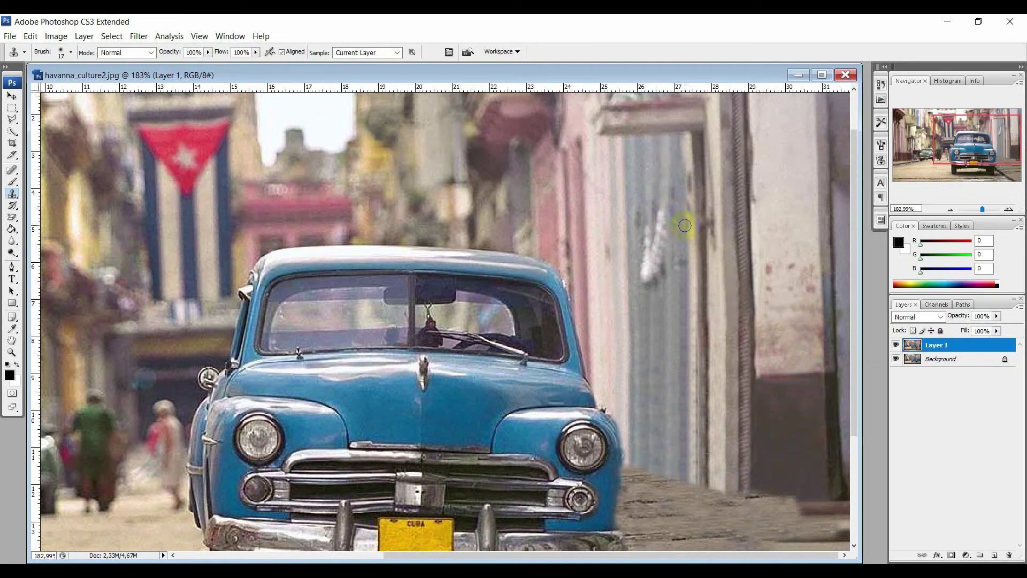
pyautogui.moveTo(662, 202)
pyautogui.mouseDown()
pyautogui.moveTo(647, 288)
pyautogui.moveTo(656, 247)
pyautogui.moveTo(654, 274)
pyautogui.mouseUp()
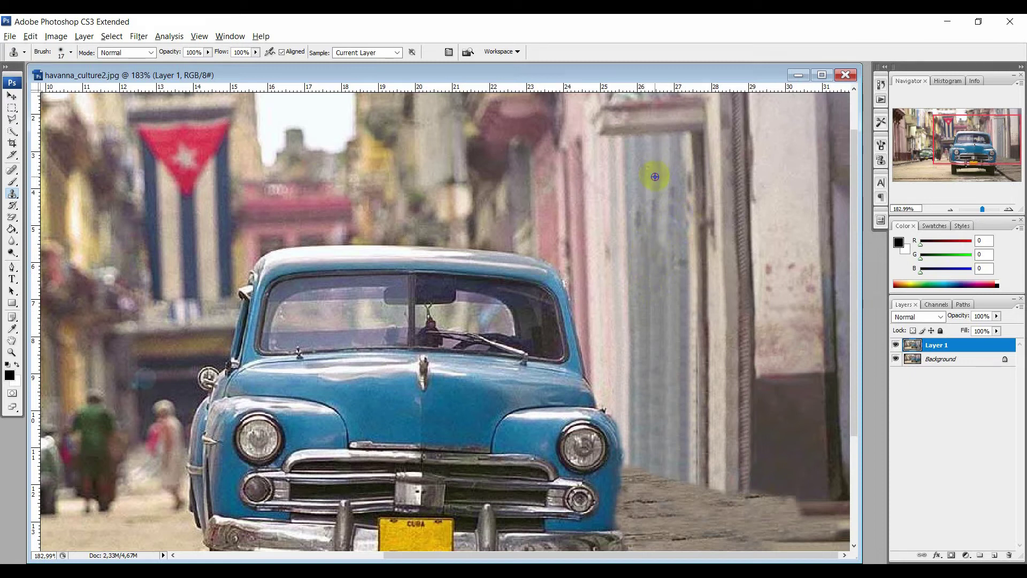
pyautogui.moveTo(662, 247); pyautogui.dragTo(655, 297)
pyautogui.moveTo(654, 257)
pyautogui.mouseDown()
pyautogui.moveTo(653, 236)
pyautogui.moveTo(654, 297)
pyautogui.mouseUp()
# - Resample the wall and blend it with downward cloned strokes beside the car
pyautogui.scroll(-2, 654, 297)
pyautogui.scroll(-1, 660, 361)
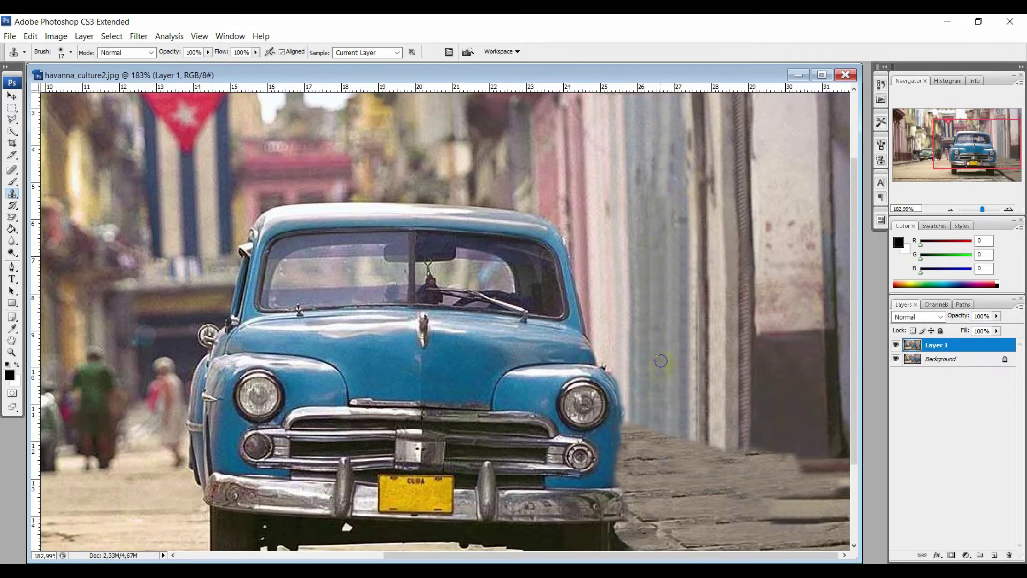
pyautogui.keyDown('alt'); pyautogui.click(647, 316); pyautogui.keyUp('alt')
pyautogui.keyDown('alt'); pyautogui.click(653, 319); pyautogui.keyUp('alt')
pyautogui.moveTo(650, 310); pyautogui.dragTo(655, 339)
pyautogui.moveTo(649, 280); pyautogui.dragTo(650, 400)
pyautogui.moveTo(665, 343); pyautogui.dragTo(668, 396)
pyautogui.moveTo(661, 342); pyautogui.dragTo(662, 413)
pyautogui.moveTo(629, 274); pyautogui.dragTo(638, 400)
# - Clone wall texture down toward the pavement to finish the smeared area
pyautogui.press('alt')
pyautogui.press('alt')
pyautogui.moveTo(626, 480); pyautogui.dragTo(657, 468)
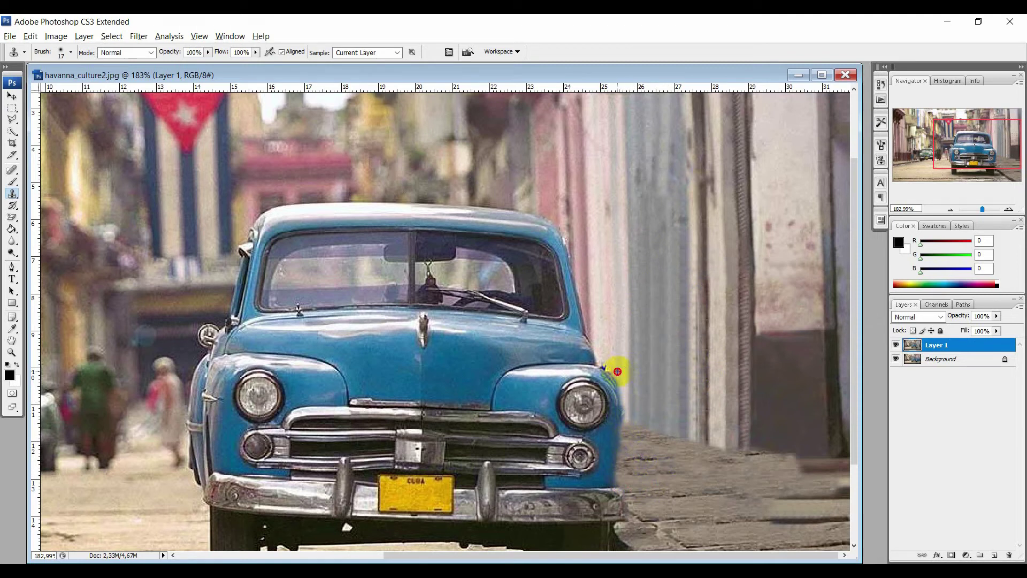
# - Set up the Burn tool with a 9 px soft brush
pyautogui.click(11, 254)
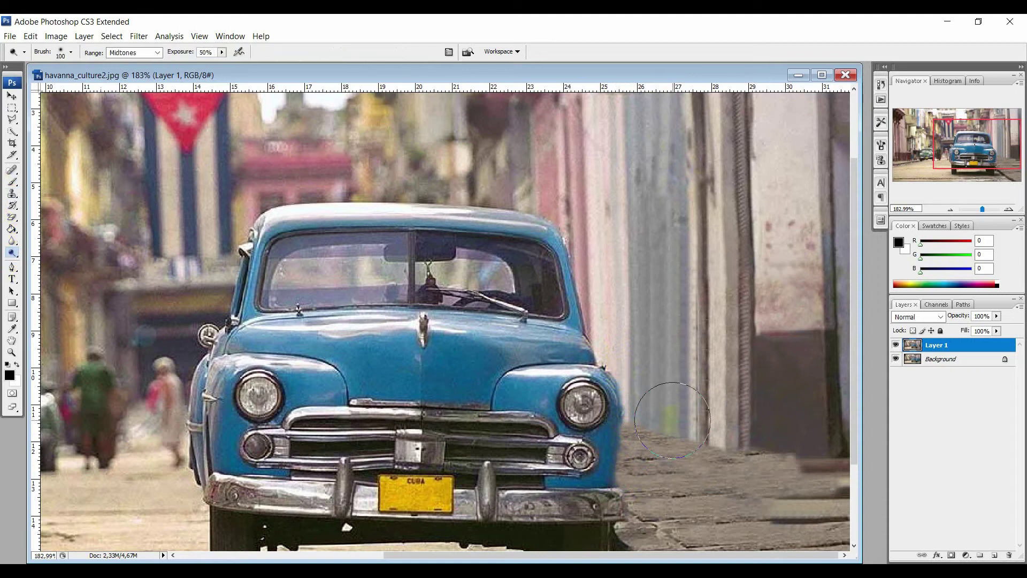
pyautogui.click(71, 52)
pyautogui.click(100, 145)
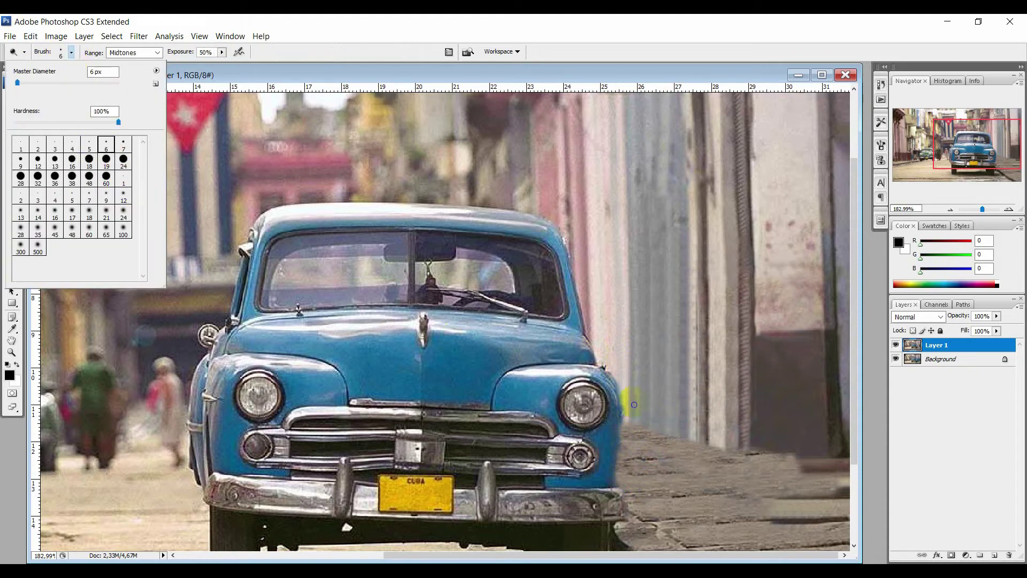
pyautogui.click(625, 418)
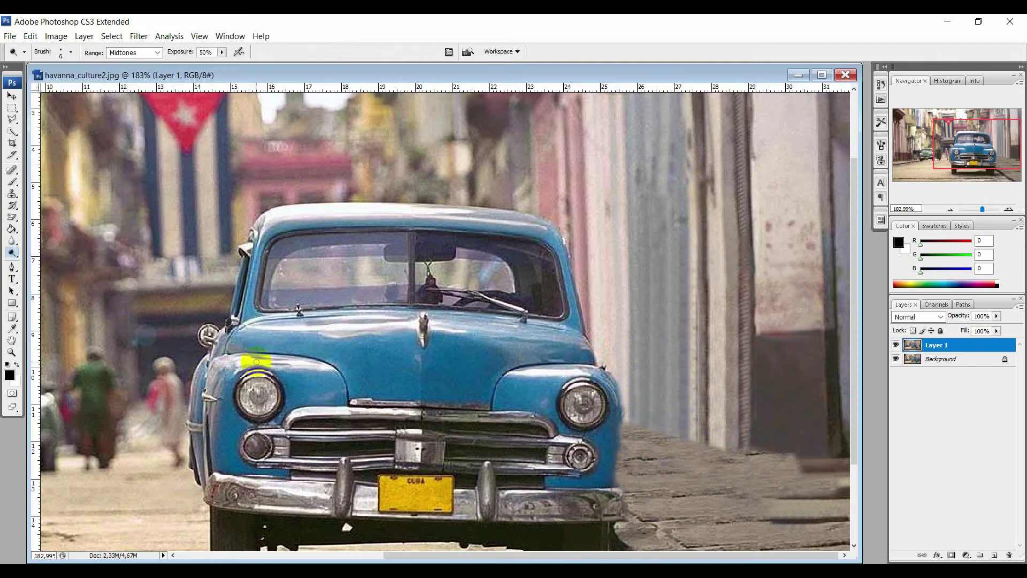
pyautogui.moveTo(3, 266); pyautogui.dragTo(54, 263)
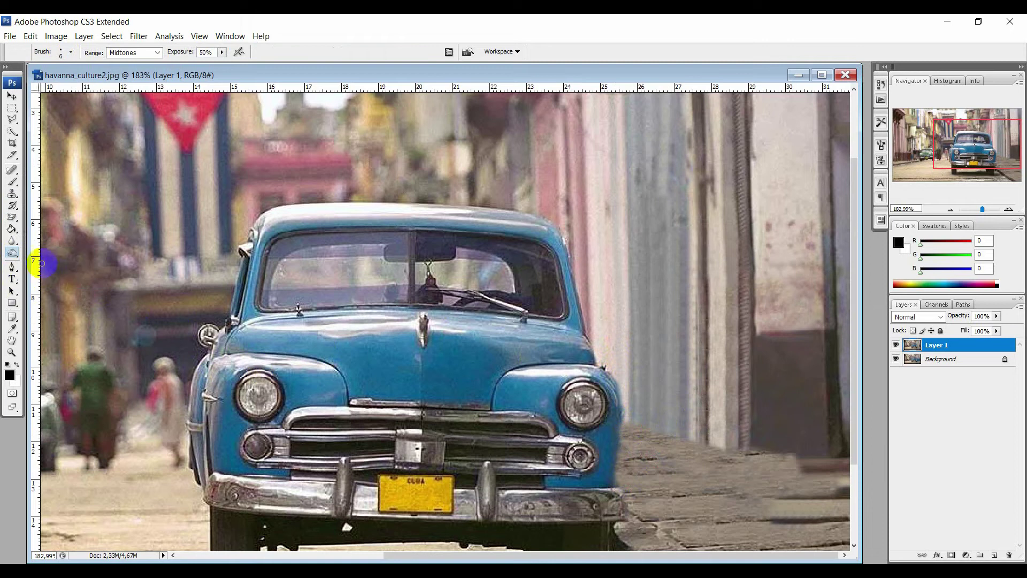
pyautogui.click(71, 52)
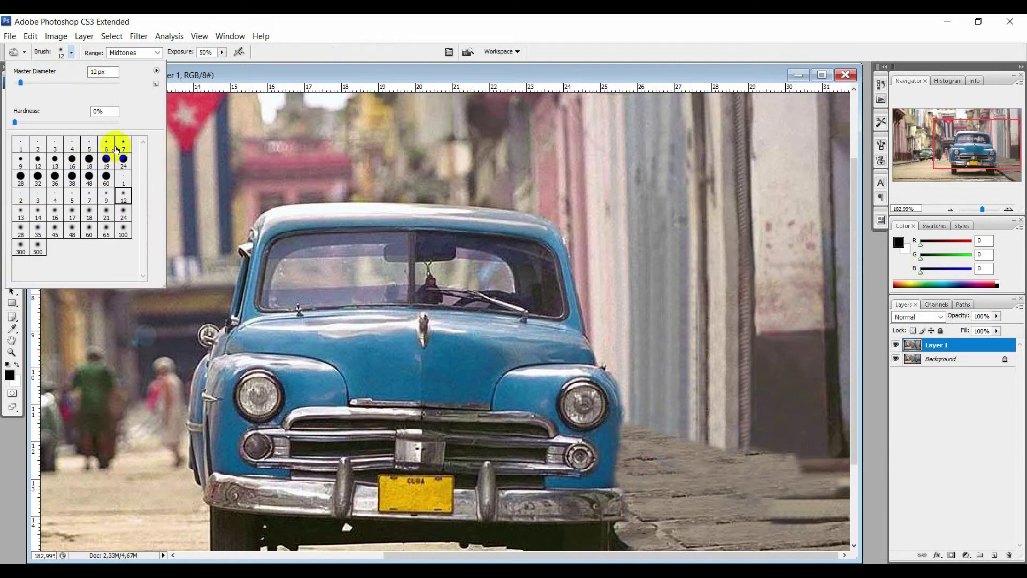
pyautogui.click(114, 200)
pyautogui.click(626, 406)
# - Burn the street beside the right headlight and along the right fender edge
pyautogui.moveTo(629, 423); pyautogui.dragTo(797, 462)
pyautogui.click(790, 461)
pyautogui.moveTo(787, 455)
pyautogui.mouseDown()
pyautogui.moveTo(801, 464)
pyautogui.moveTo(654, 428)
pyautogui.mouseUp()
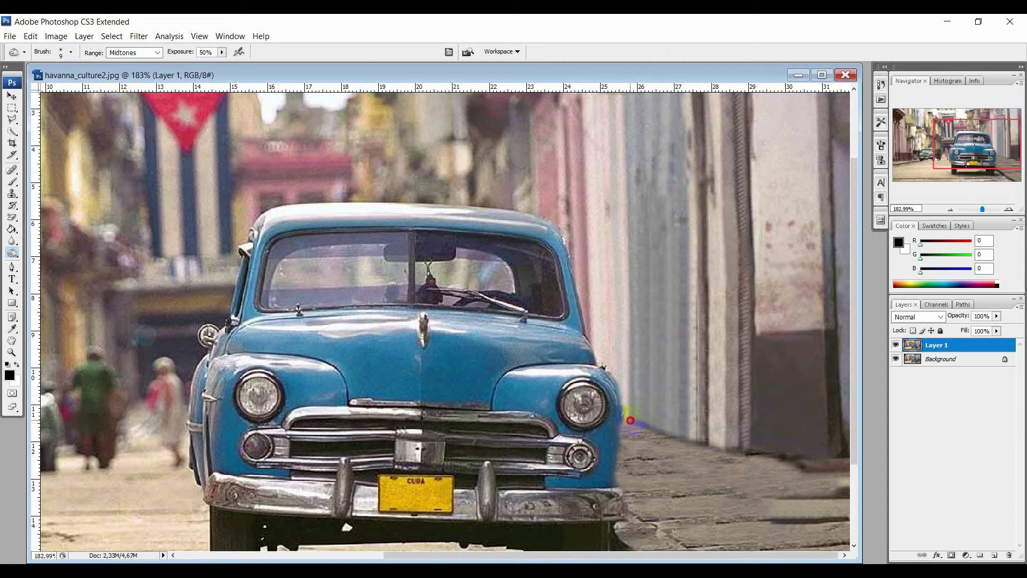
pyautogui.moveTo(616, 467); pyautogui.dragTo(626, 427)
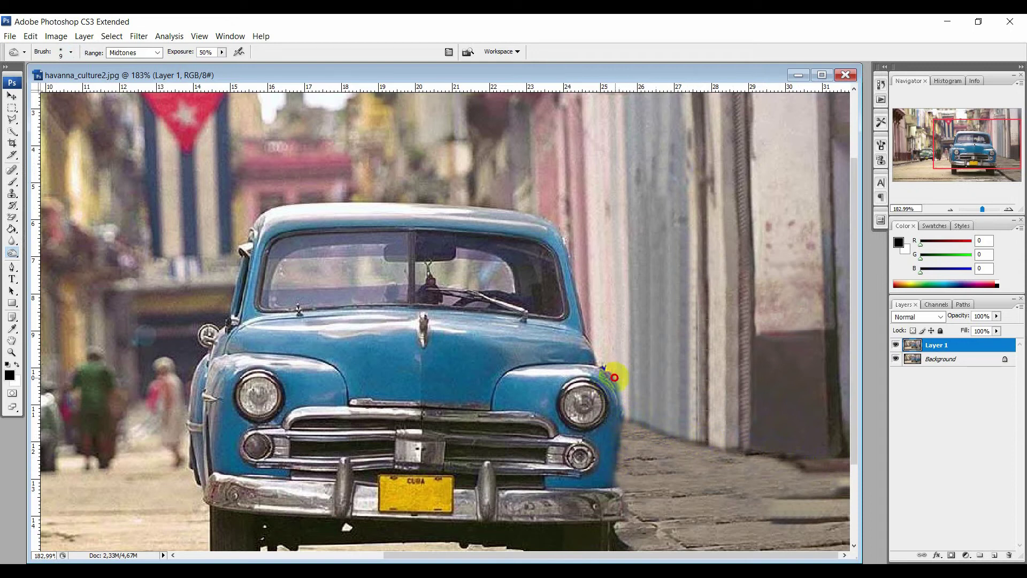
pyautogui.moveTo(614, 377); pyautogui.dragTo(578, 372)
# - Select the round left-fender emblem on the Background layer with an elliptical marquee
pyautogui.click(11, 95)
pyautogui.click(940, 359)
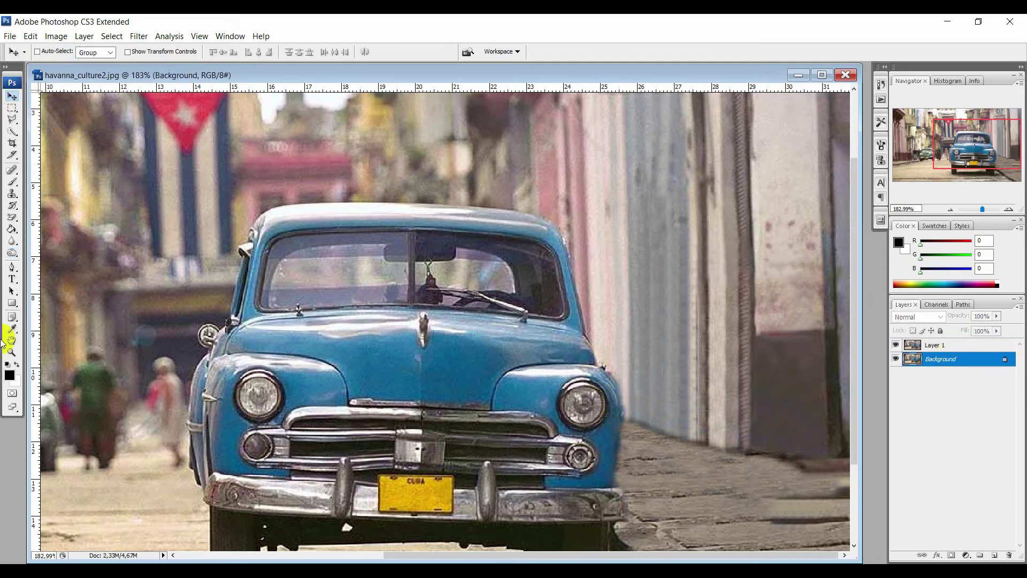
pyautogui.click(13, 118)
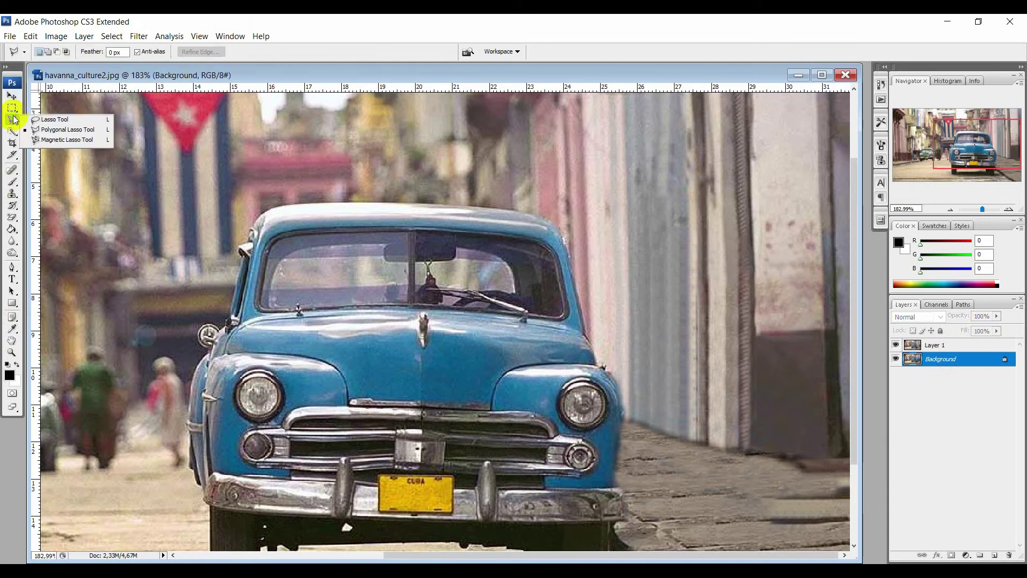
pyautogui.click(12, 108)
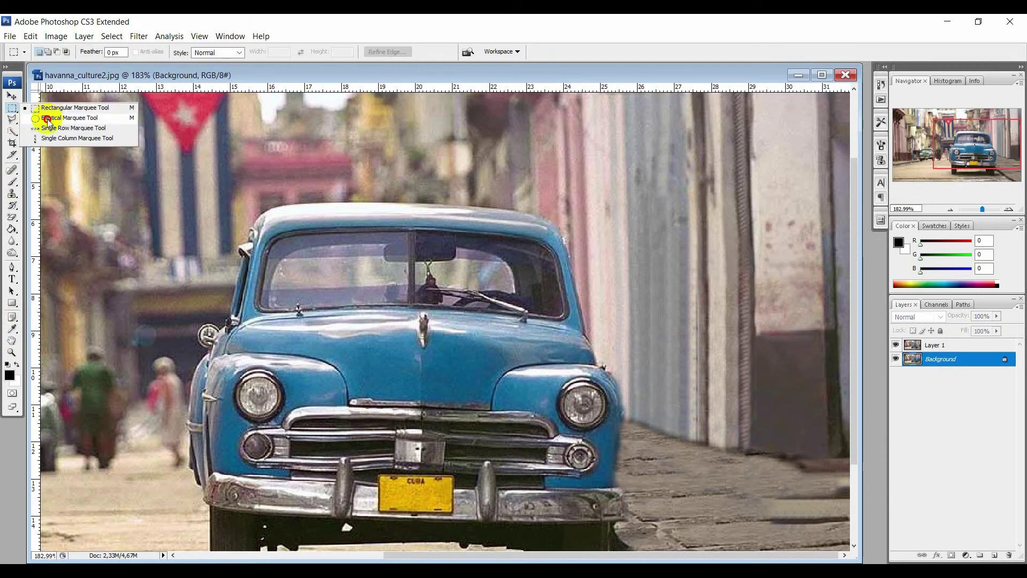
pyautogui.click(47, 118)
pyautogui.scroll(2, 171, 384)
pyautogui.scroll(2, 171, 384)
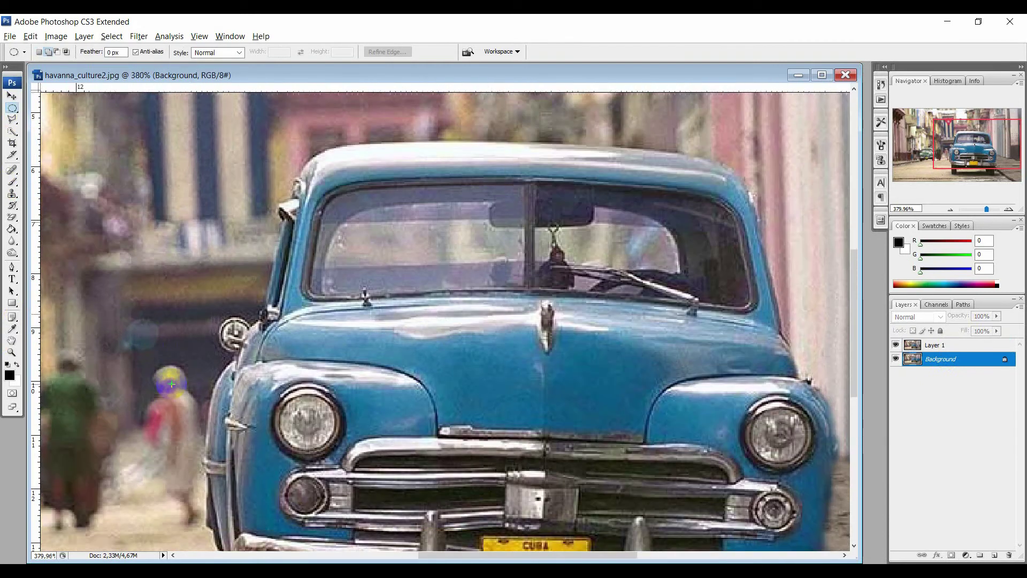
pyautogui.scroll(2, 172, 383)
pyautogui.moveTo(245, 293); pyautogui.dragTo(265, 329)
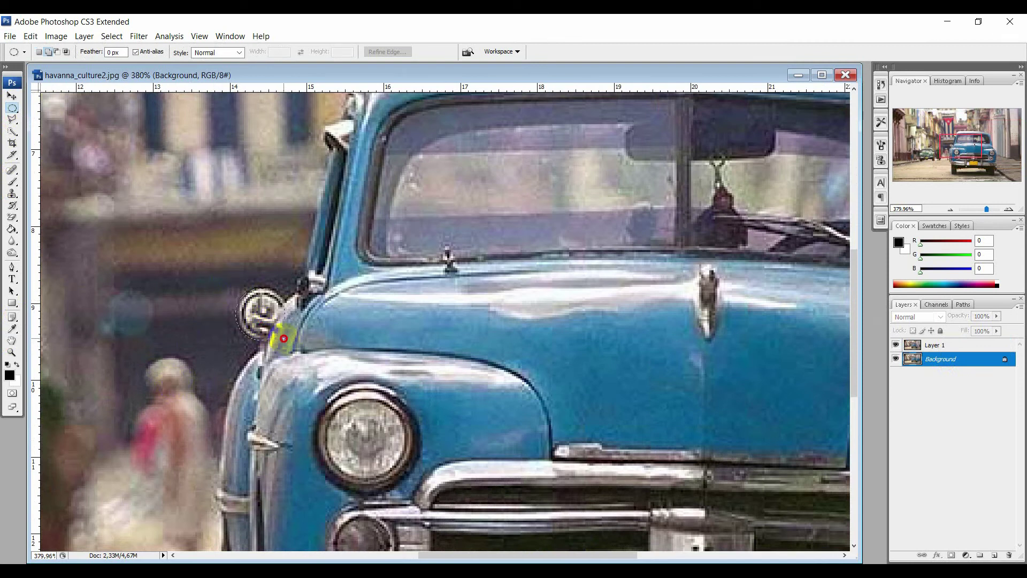
pyautogui.click(254, 320)
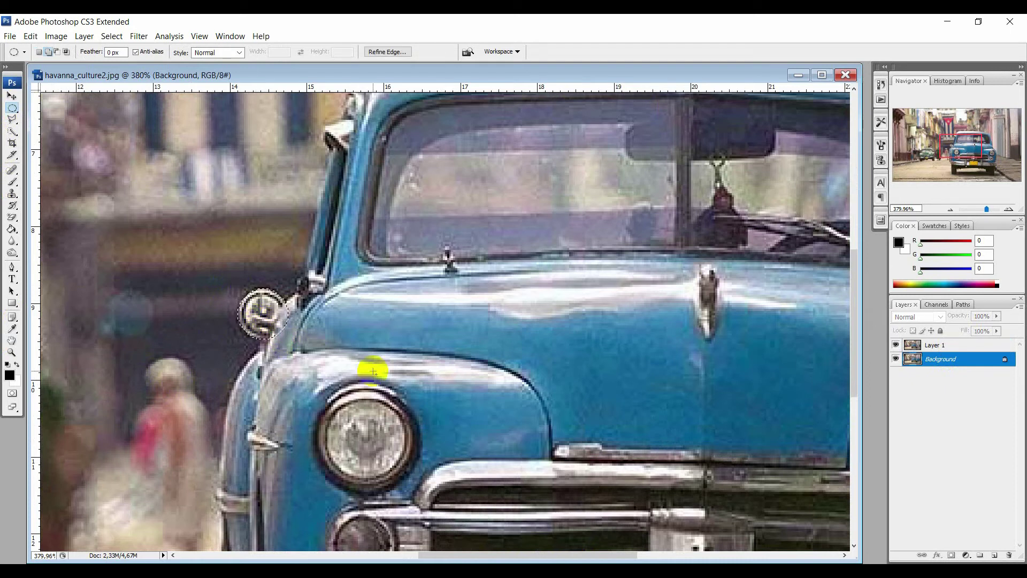
# - Copy the emblem to Layer 2 and flip it horizontally
pyautogui.hotkey('ctrl', 'j')
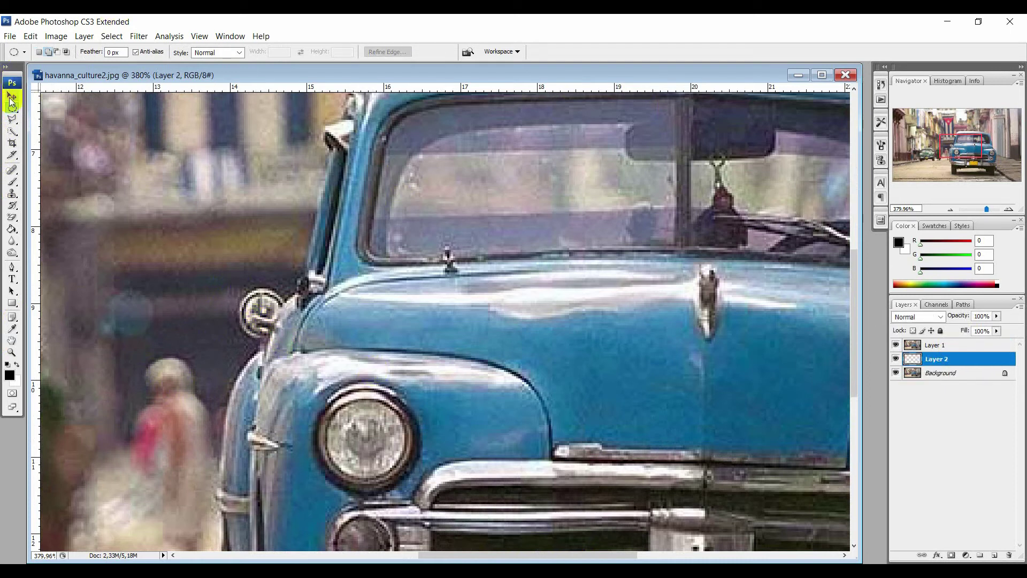
pyautogui.click(12, 97)
pyautogui.click(30, 36)
pyautogui.moveTo(49, 275)
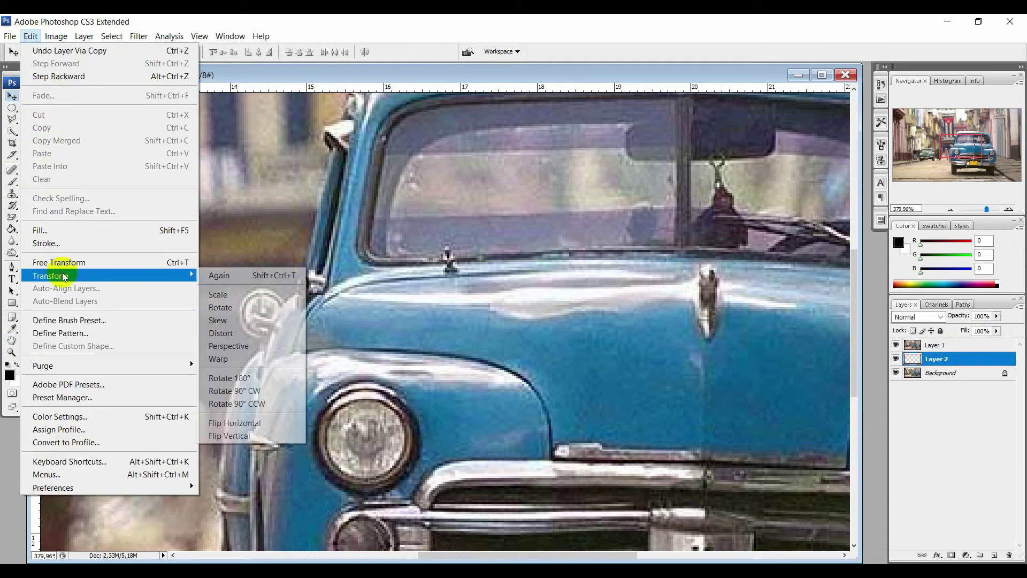
pyautogui.click(248, 427)
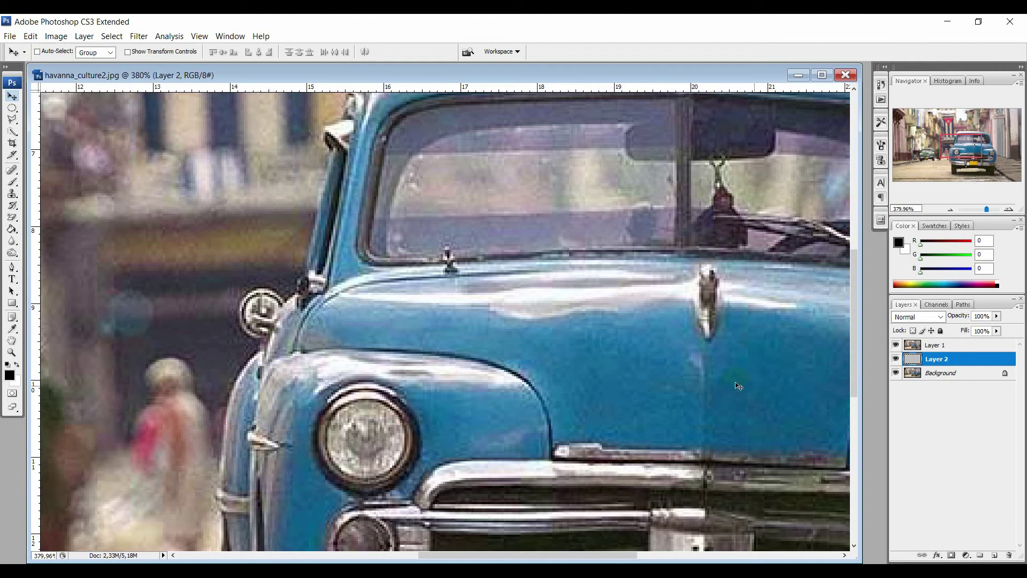
# - Move Layer 2 above Layer 1 and drag the mirrored emblem beside the right headlight
pyautogui.click(935, 346)
pyautogui.moveTo(569, 285); pyautogui.dragTo(705, 331)
pyautogui.moveTo(983, 150); pyautogui.dragTo(1018, 155)
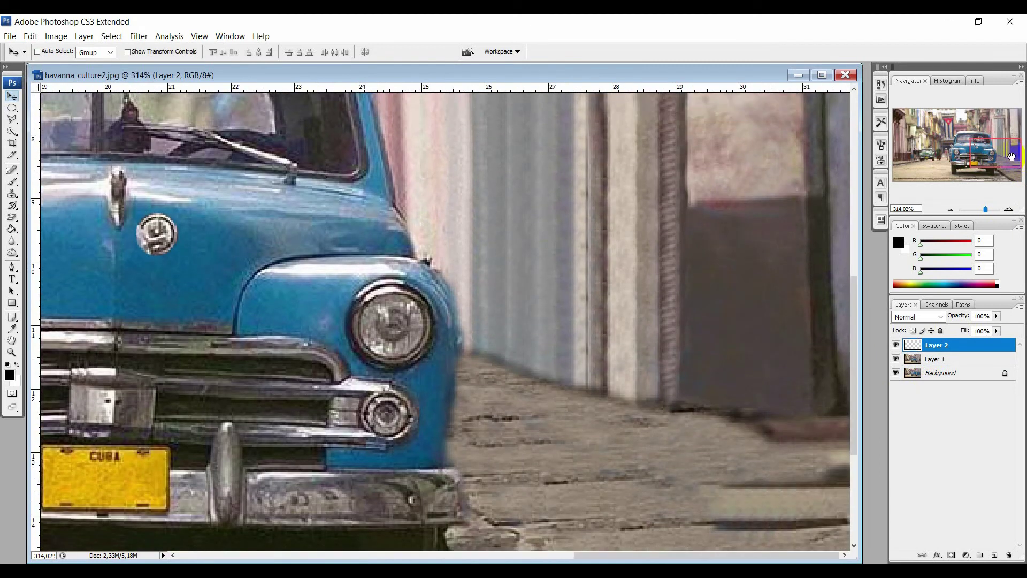
pyautogui.moveTo(156, 232); pyautogui.dragTo(442, 233)
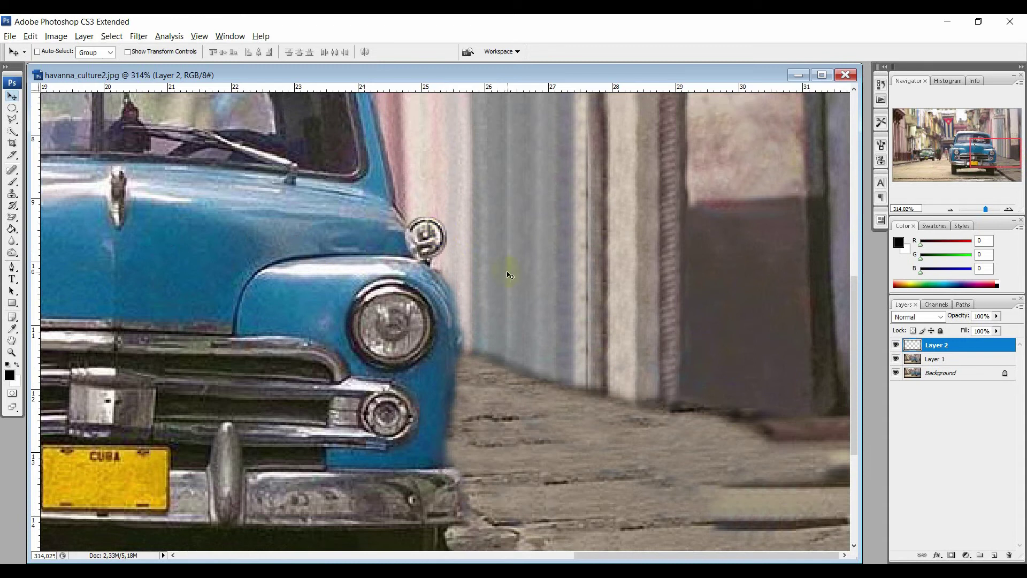
# - Zoom out to about 236%, choose the Polygonal Lasso and make Layer 1 active
pyautogui.scroll(-1, 367, 320)
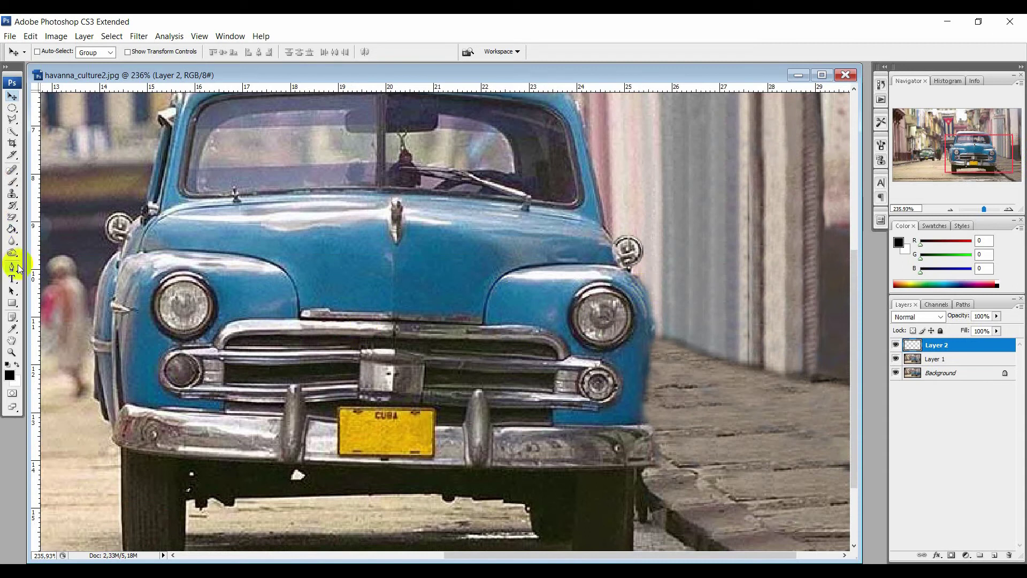
pyautogui.click(12, 250)
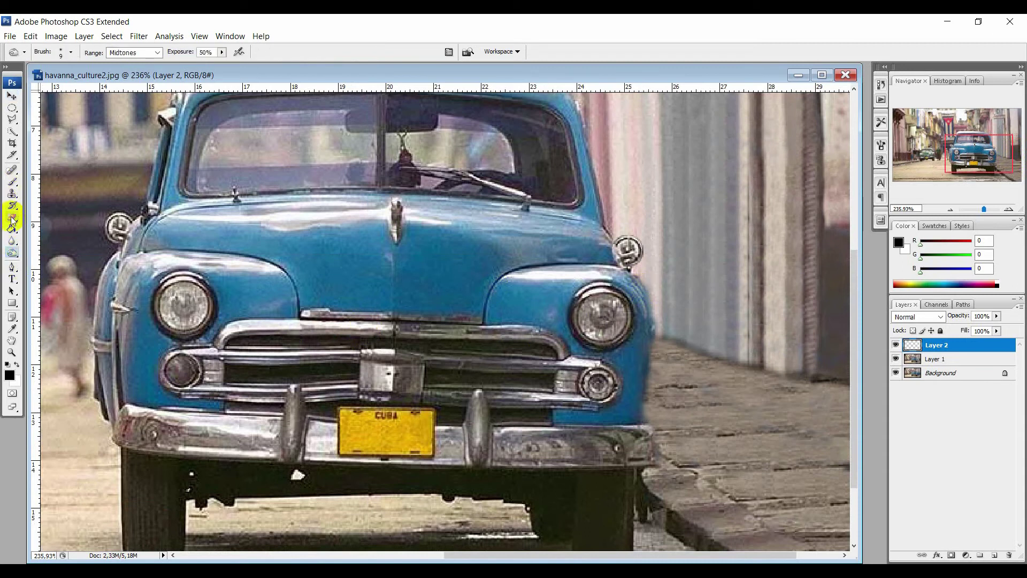
pyautogui.click(12, 96)
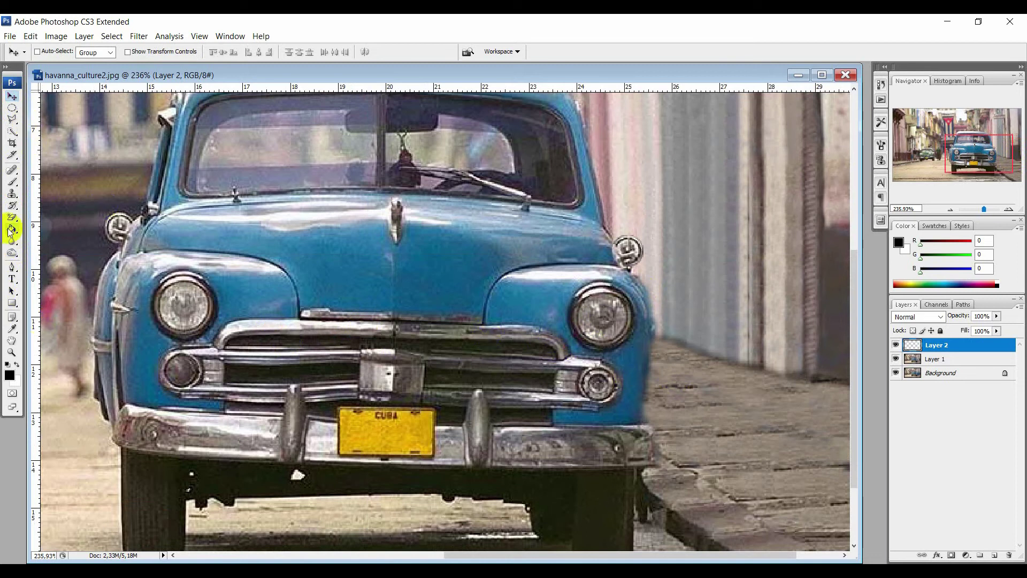
pyautogui.click(12, 119)
pyautogui.click(949, 359)
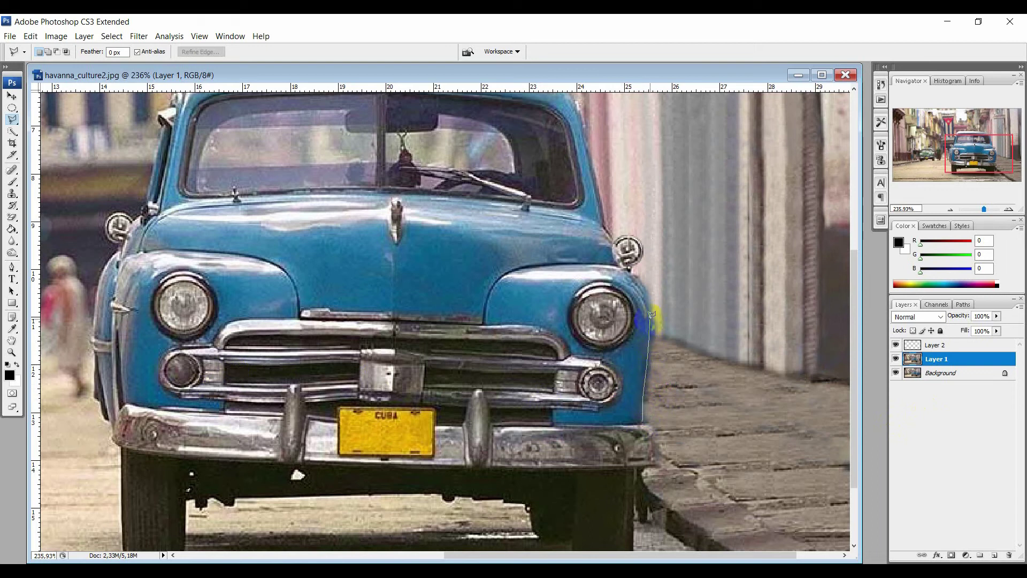
# - Outline the right fender and headlight down to the bumper with a five-point Polygonal Lasso selection
pyautogui.click(644, 280)
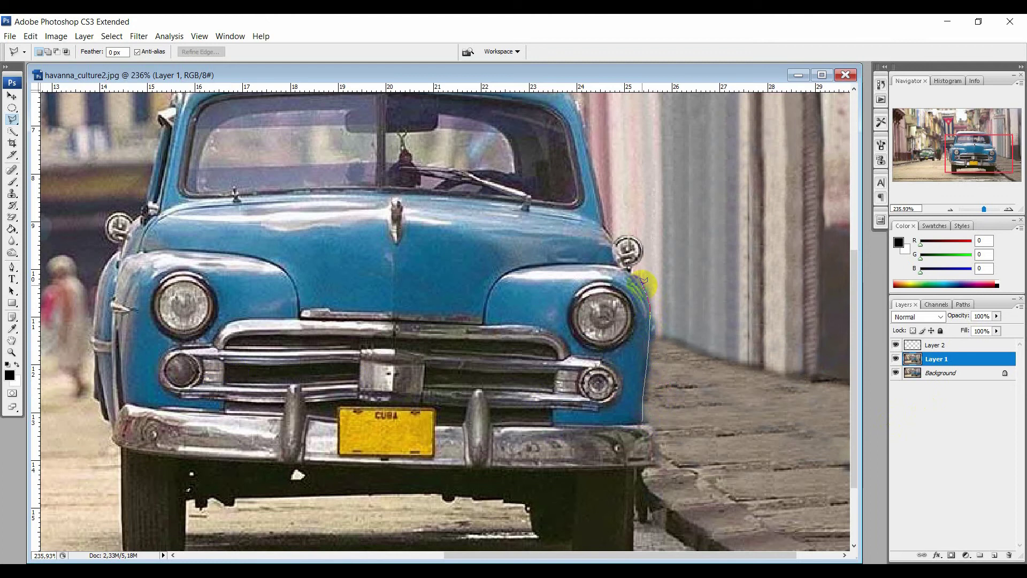
pyautogui.click(584, 273)
pyautogui.click(524, 353)
pyautogui.click(531, 443)
pyautogui.click(645, 428)
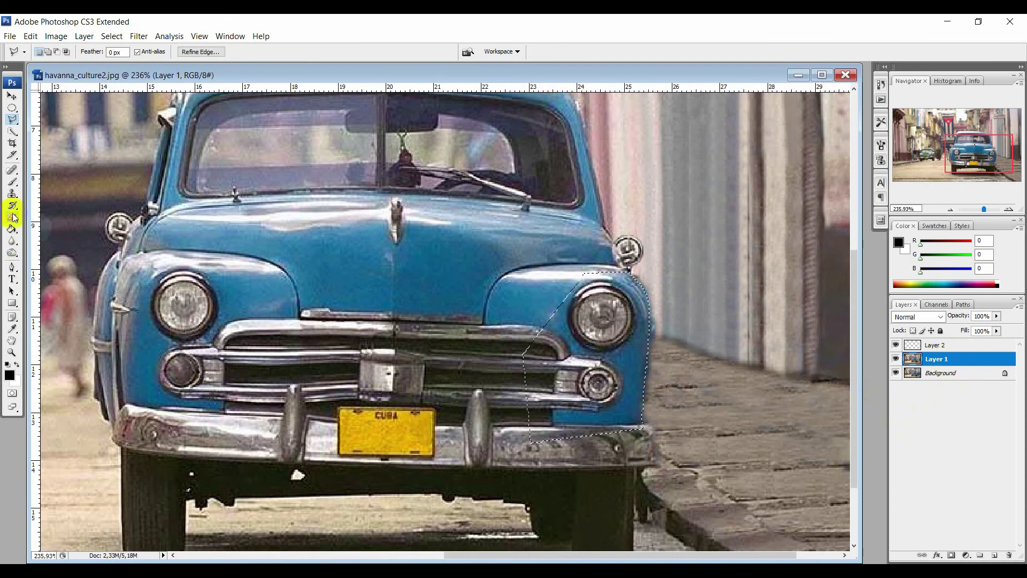
pyautogui.click(12, 196)
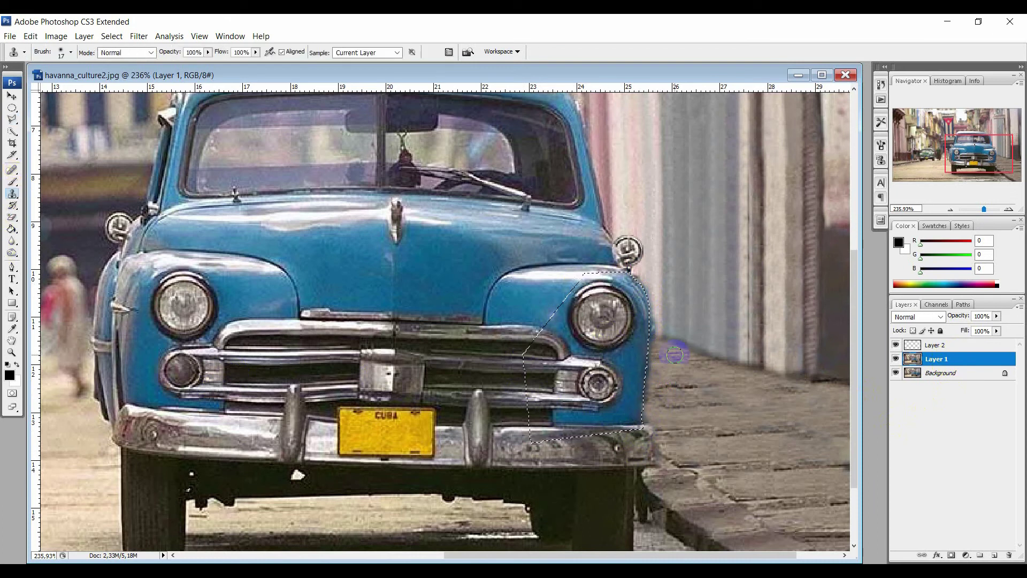
# - Sample a clone source above the fender, try a first clone, and check the History panel
pyautogui.keyDown('alt'); pyautogui.click(644, 278); pyautogui.keyUp('alt')
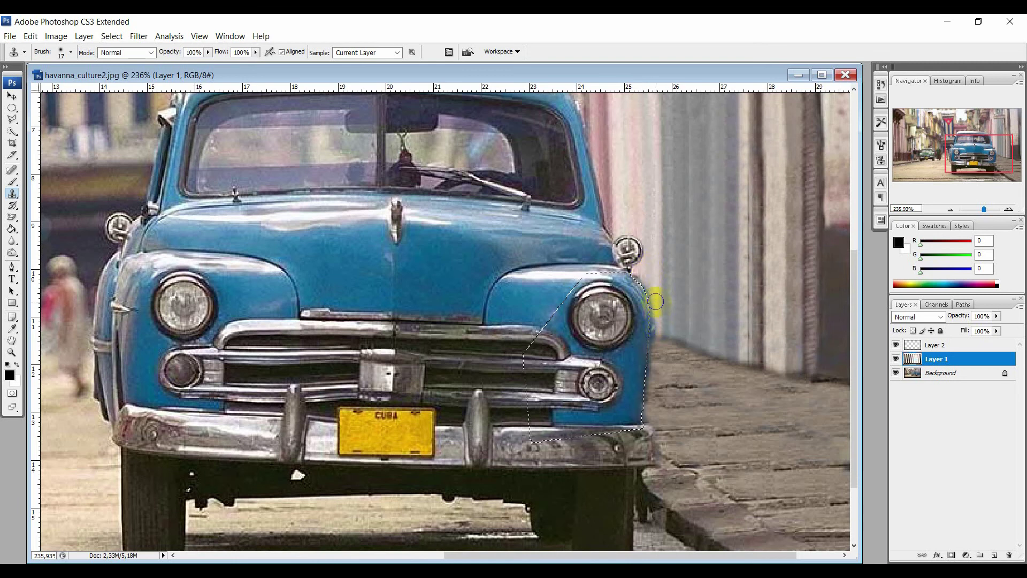
pyautogui.keyDown('alt'); pyautogui.click(597, 342); pyautogui.keyUp('alt')
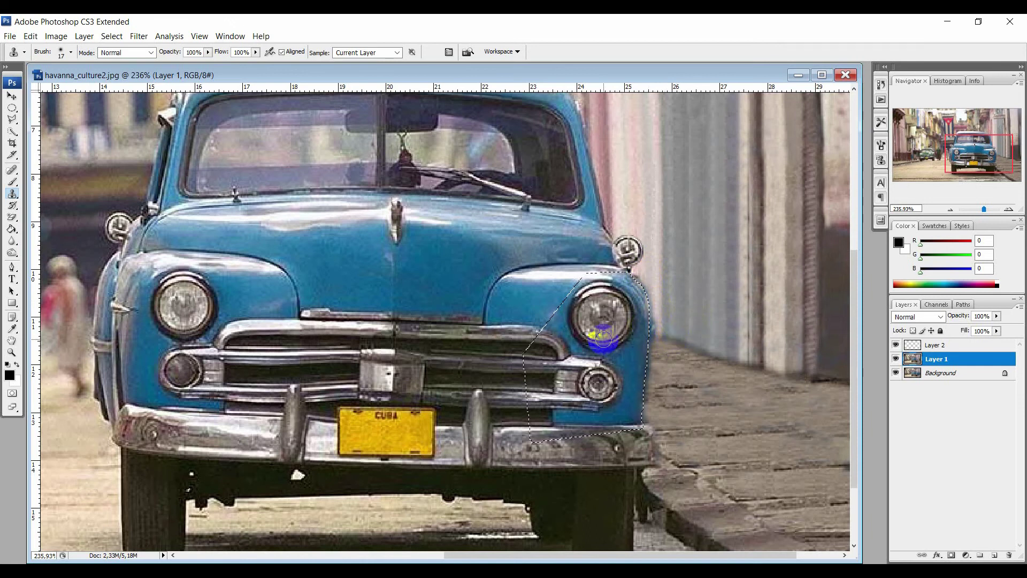
pyautogui.click(882, 88)
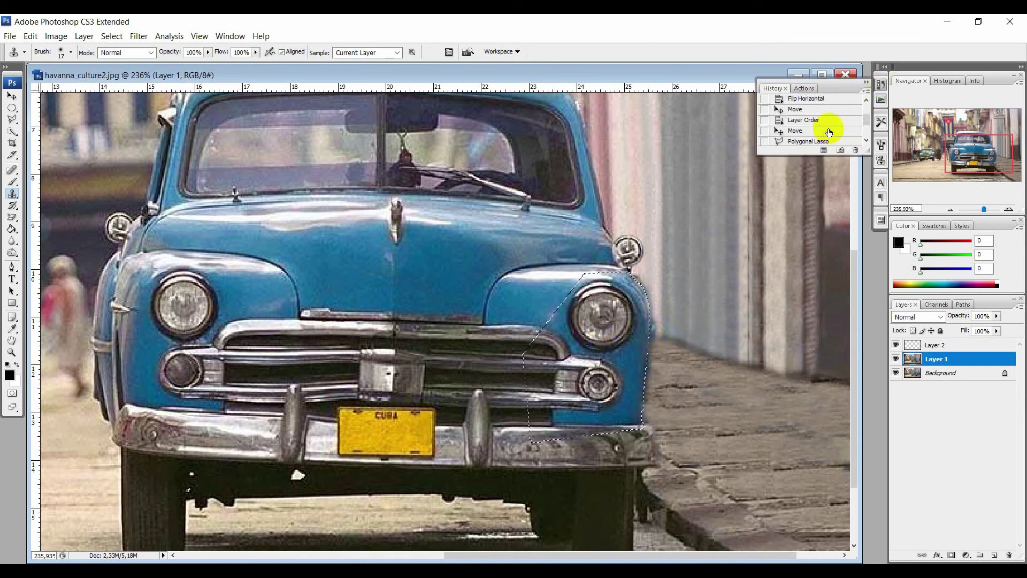
pyautogui.click(883, 85)
# - Adjust the brush settings and invert the fender selection from the canvas context menu
pyautogui.rightClick(645, 300)
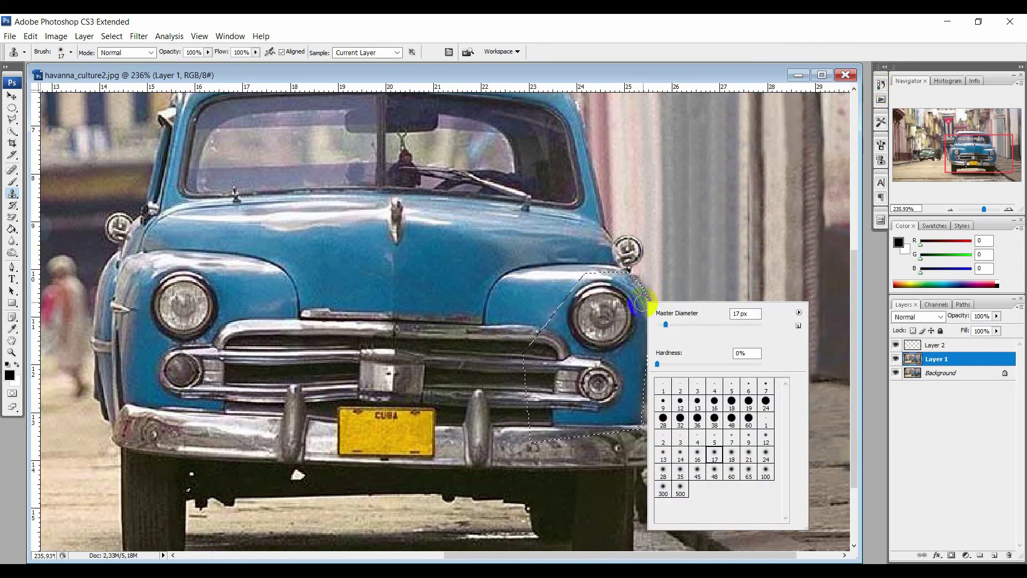
pyautogui.click(12, 110)
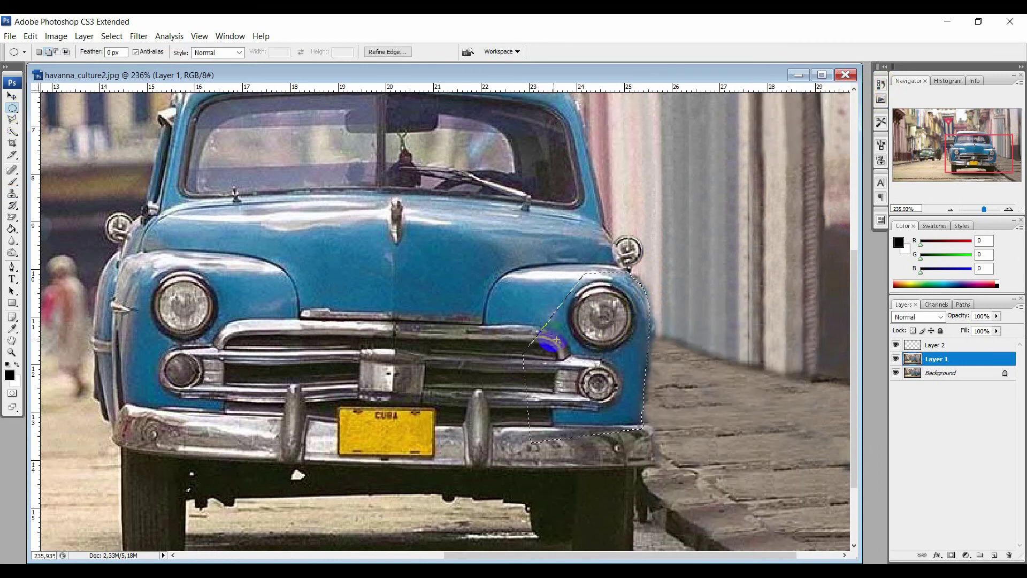
pyautogui.rightClick(616, 349)
pyautogui.click(677, 371)
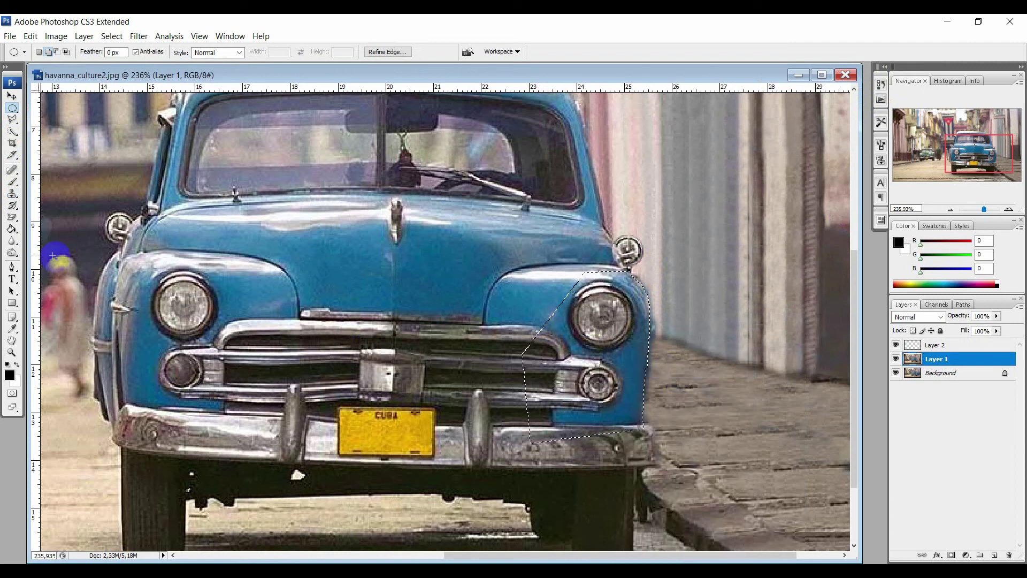
pyautogui.click(11, 194)
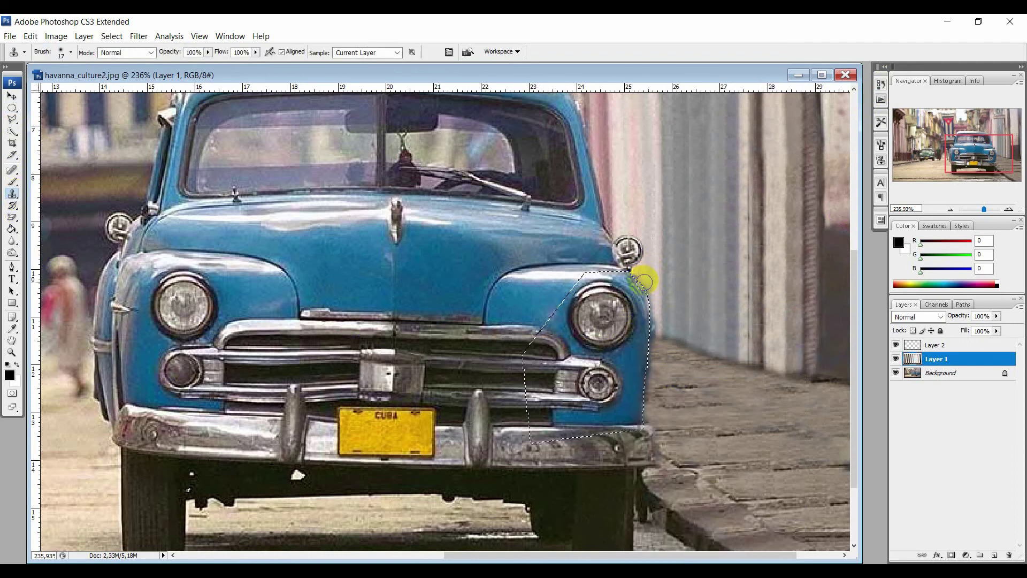
# - Clone over the fender edge and the bumper corner from nearby sources
pyautogui.keyDown('alt'); pyautogui.click(656, 305); pyautogui.keyUp('alt')
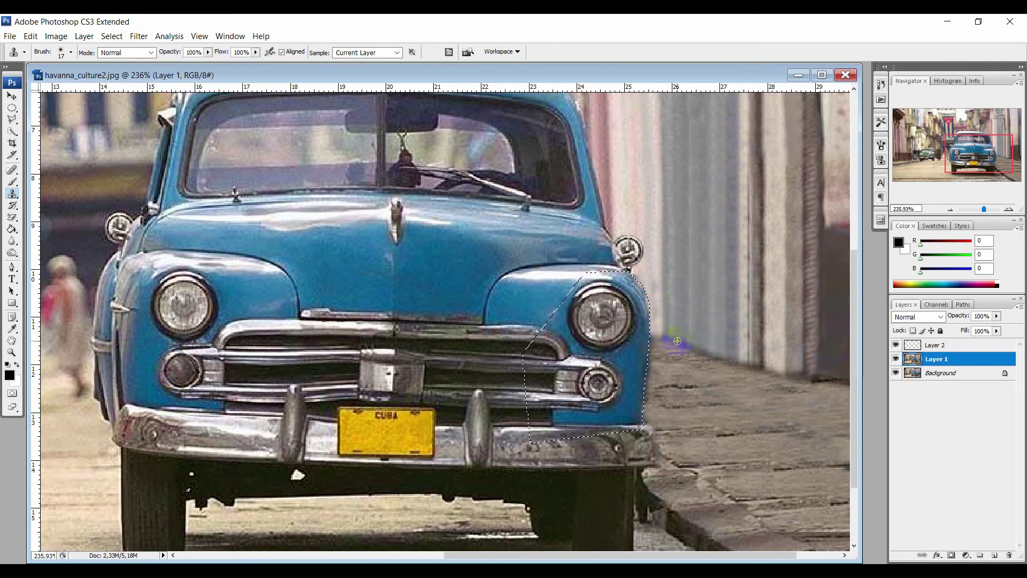
pyautogui.moveTo(656, 337); pyautogui.dragTo(660, 342)
pyautogui.click(648, 429)
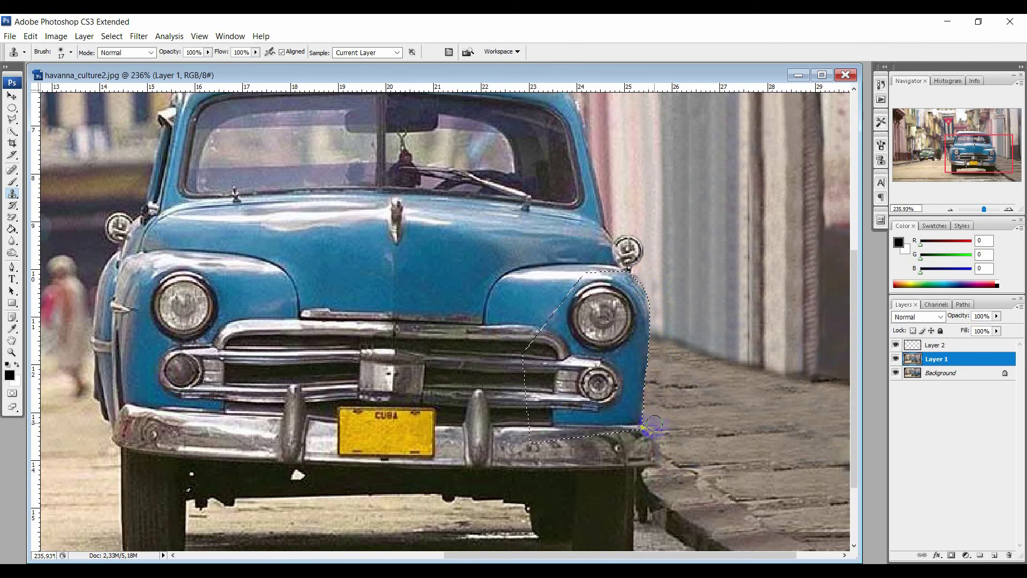
pyautogui.moveTo(661, 431)
pyautogui.mouseDown()
pyautogui.moveTo(662, 464)
pyautogui.moveTo(677, 479)
pyautogui.moveTo(679, 470)
pyautogui.moveTo(660, 466)
pyautogui.moveTo(683, 458)
pyautogui.moveTo(677, 451)
pyautogui.mouseUp()
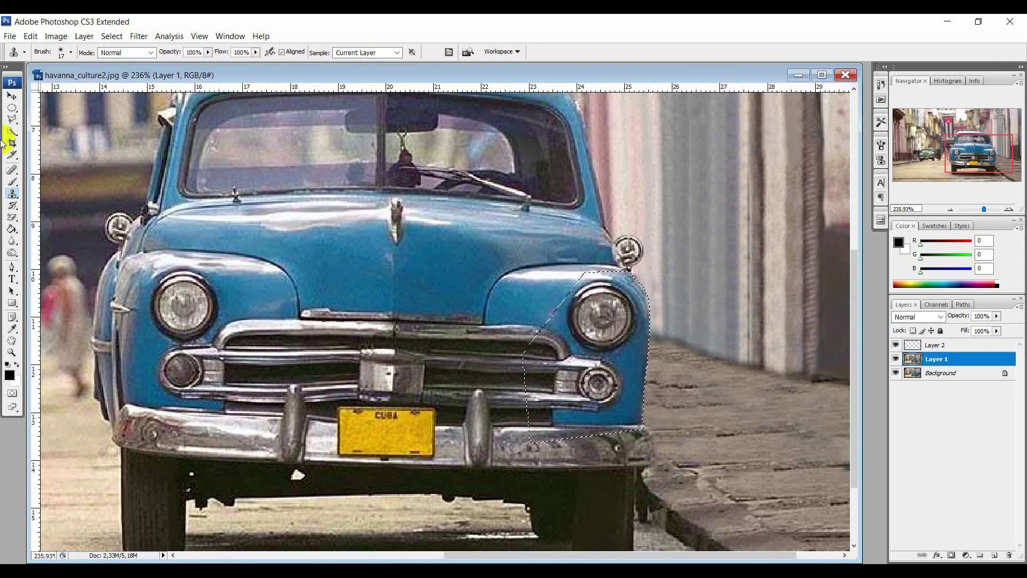
# - Switch to the Rectangular Marquee and drop the fender selection
pyautogui.click(11, 143)
pyautogui.click(11, 107)
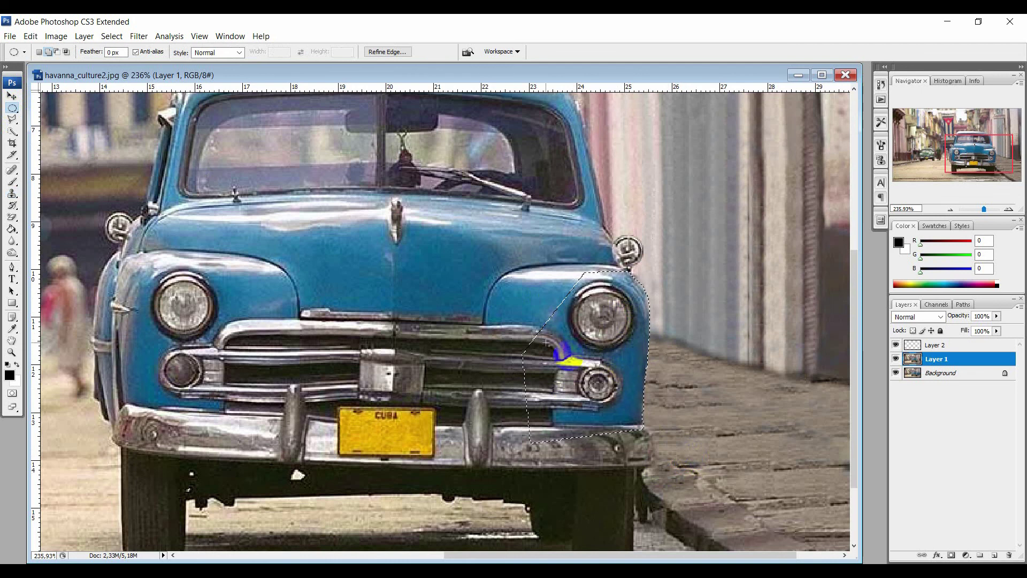
pyautogui.rightClick(12, 107)
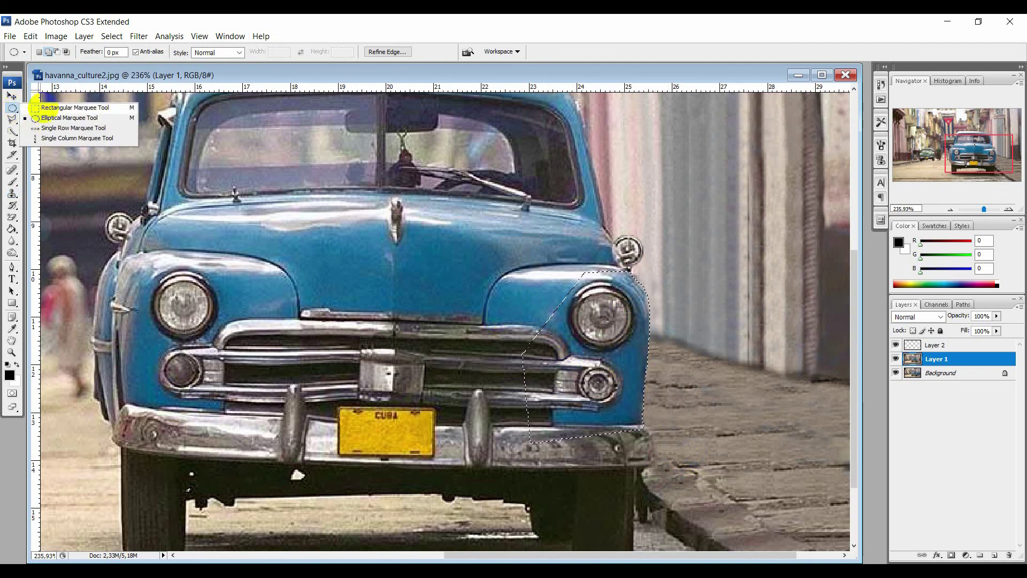
pyautogui.click(64, 108)
pyautogui.click(594, 340)
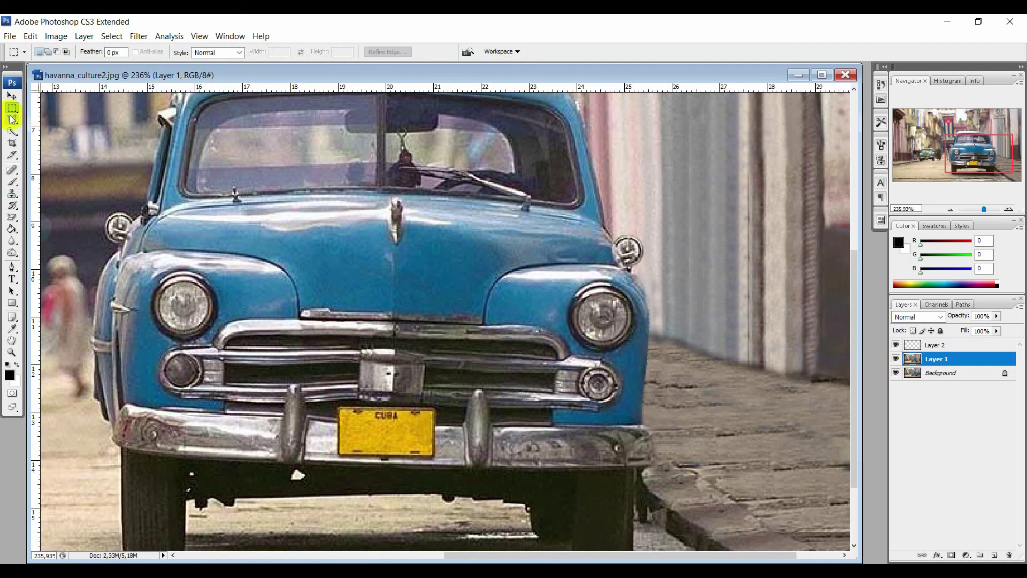
# - Toggle Layer 2 on and off to compare the car with and without the open door
pyautogui.click(12, 96)
pyautogui.hotkey('ctrl', '-')
pyautogui.hotkey('ctrl', '-')
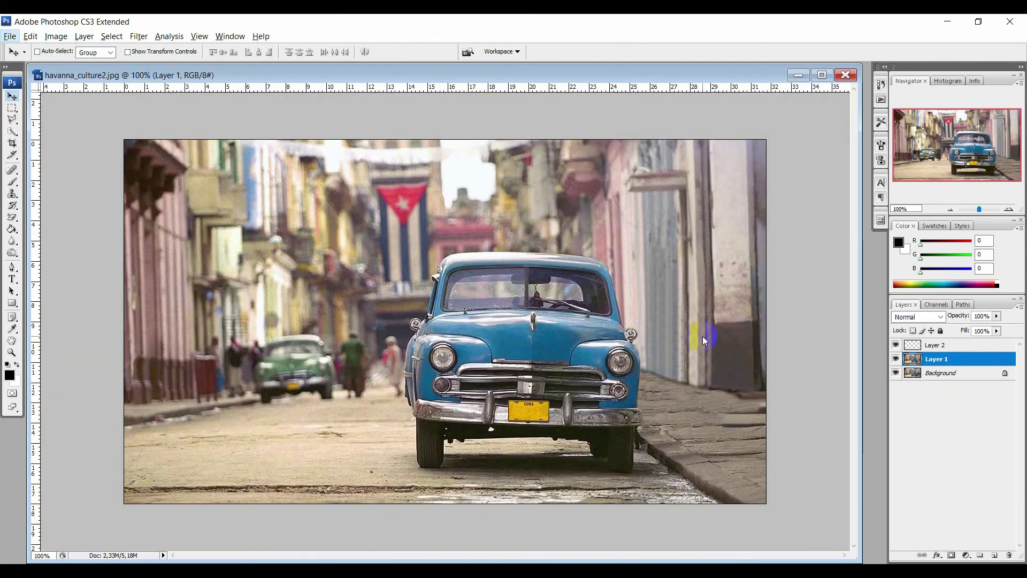
pyautogui.click(896, 359)
pyautogui.click(895, 345)
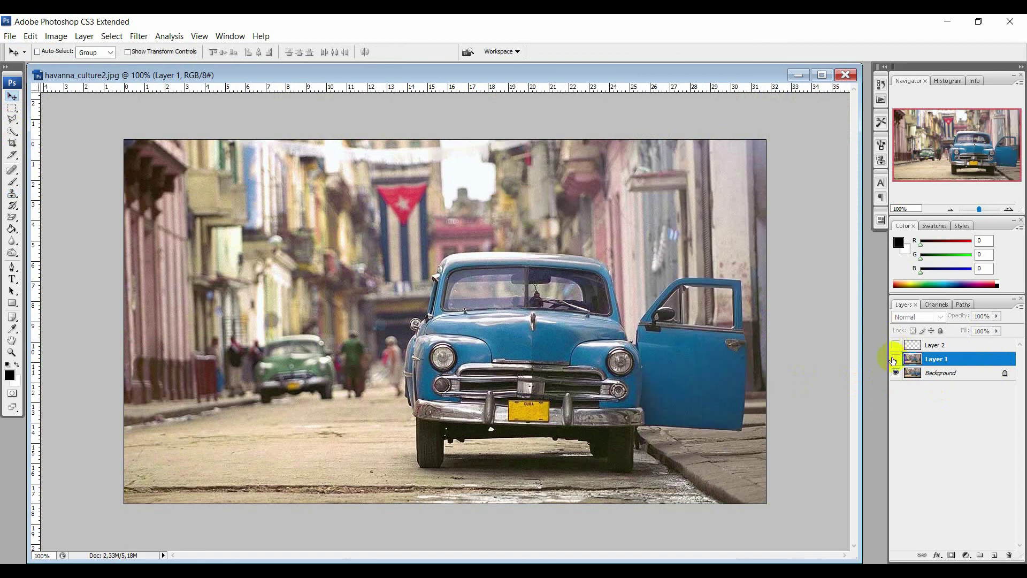
pyautogui.click(895, 346)
pyautogui.click(896, 345)
# - Fit the image on screen, toggle Layer 1, and make Layer 2 visible again
pyautogui.hotkey('ctrl', '0')
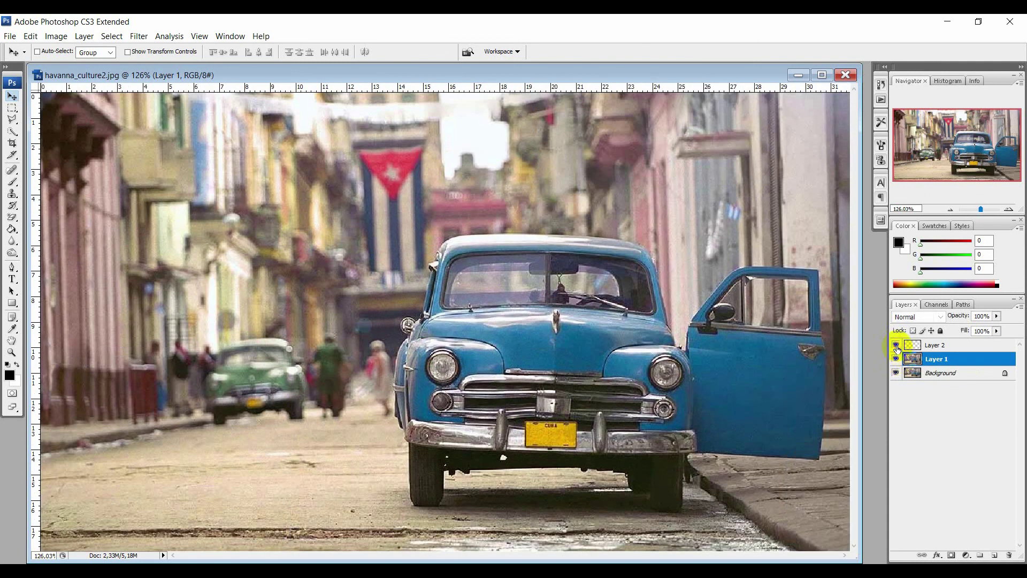
pyautogui.click(896, 359)
pyautogui.click(896, 358)
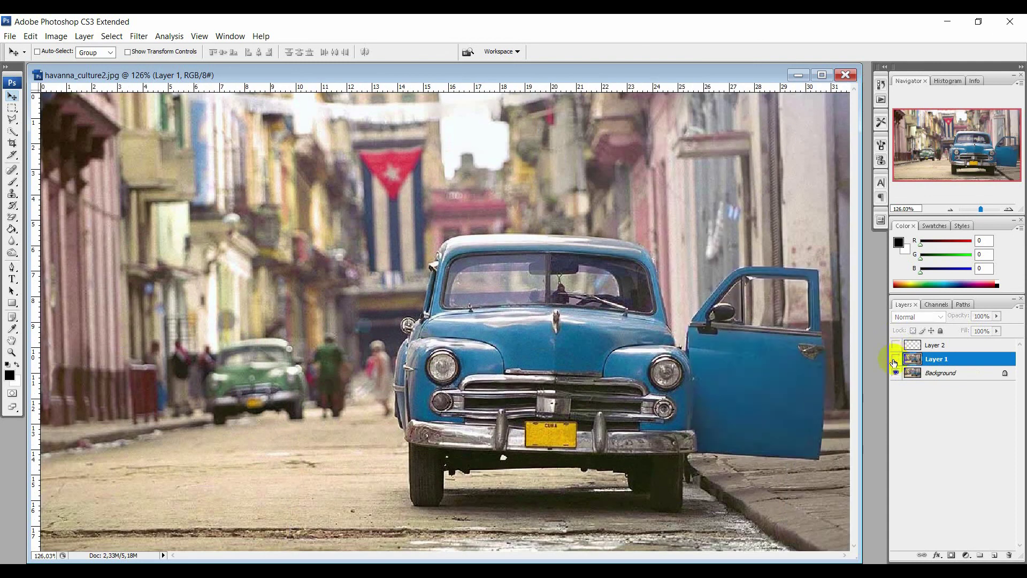
pyautogui.click(895, 345)
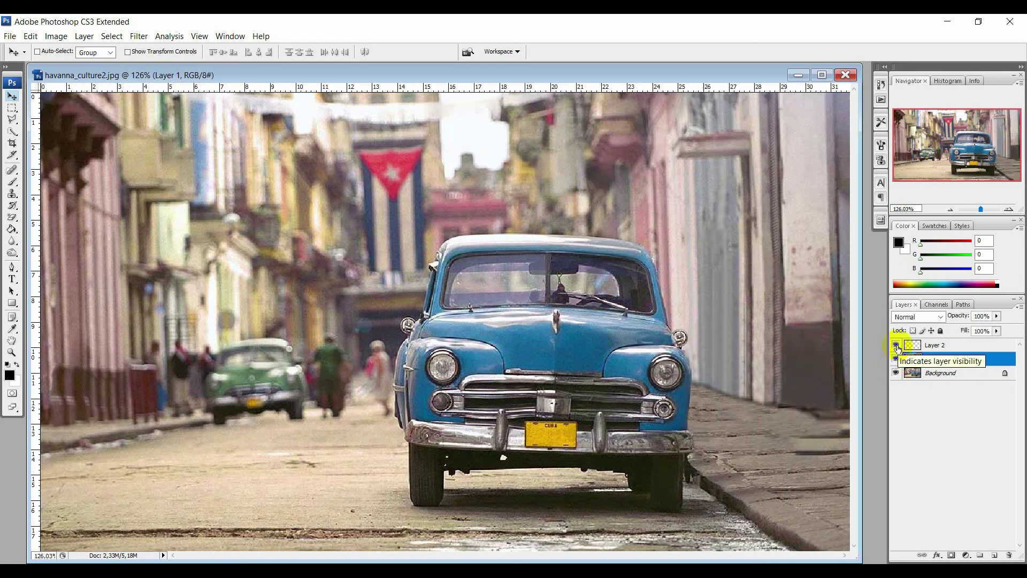
pyautogui.click(9, 36)
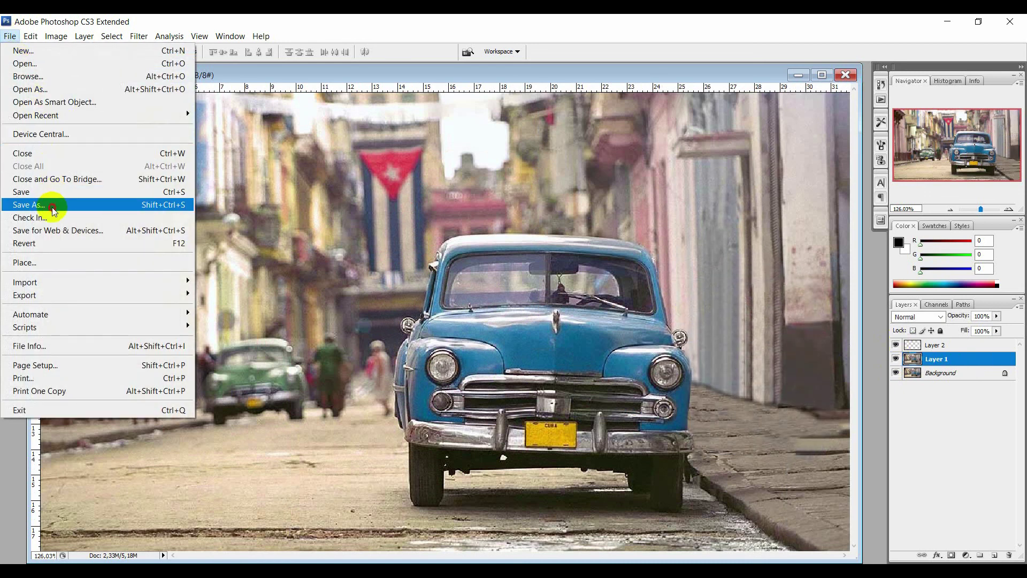
# - Save a JPEG copy named havanna_culture1, accepting the default JPEG Options
pyautogui.click(46, 202)
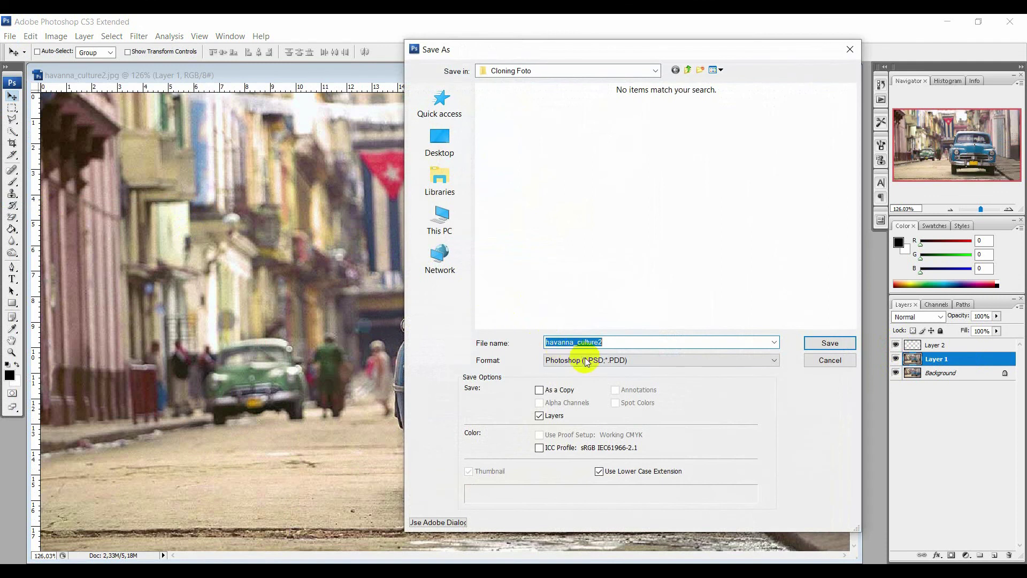
pyautogui.click(585, 360)
pyautogui.click(582, 431)
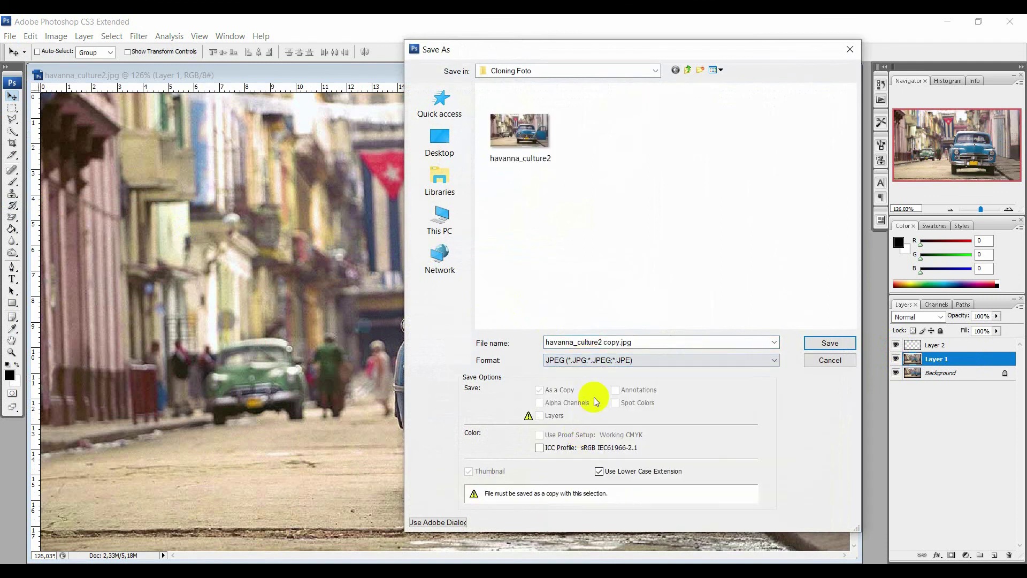
pyautogui.click(652, 344)
pyautogui.doubleClick(653, 344)
pyautogui.press('BackSpace')
pyautogui.press('BackSpace')
pyautogui.press('BackSpace')
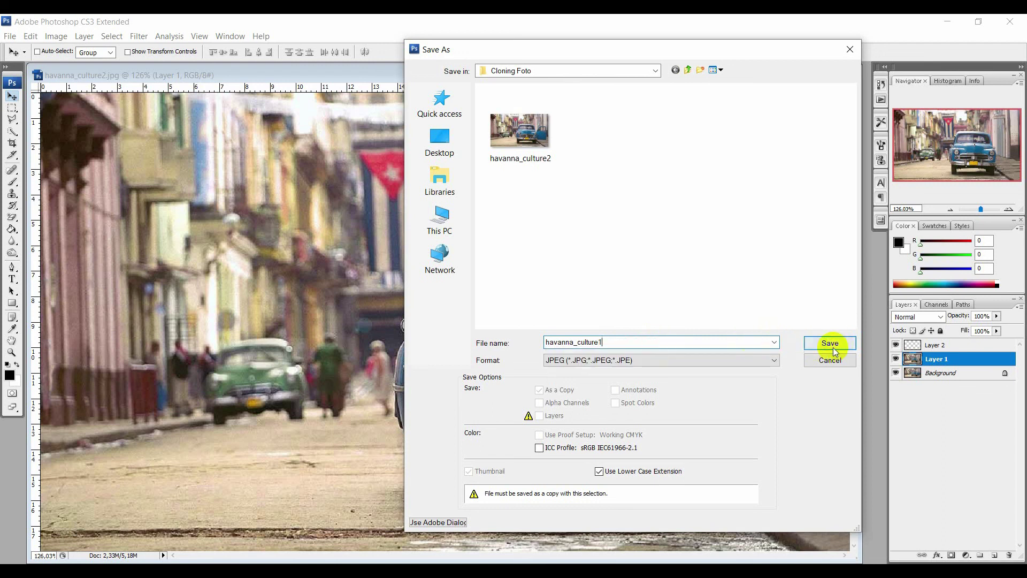
pyautogui.click(830, 343)
pyautogui.click(687, 164)
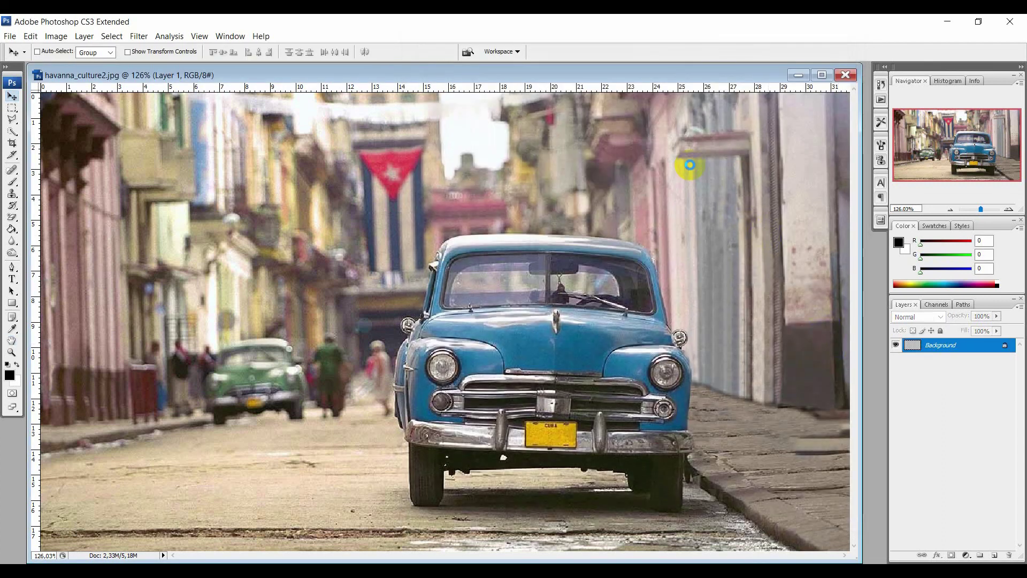